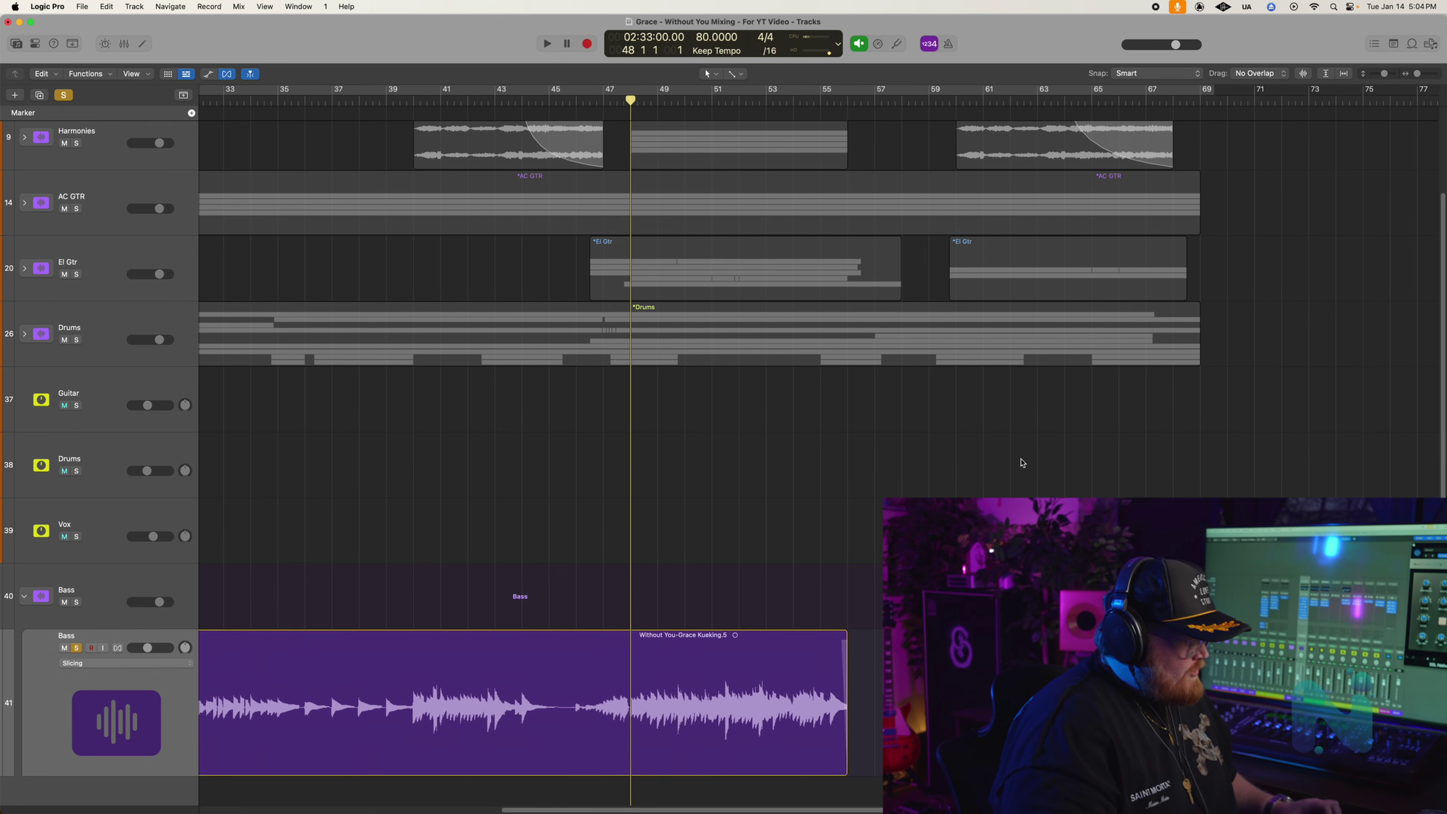
- Set the Bass track's volume to -4.0 dB and audition the soloed bass from bar 48
key(x)
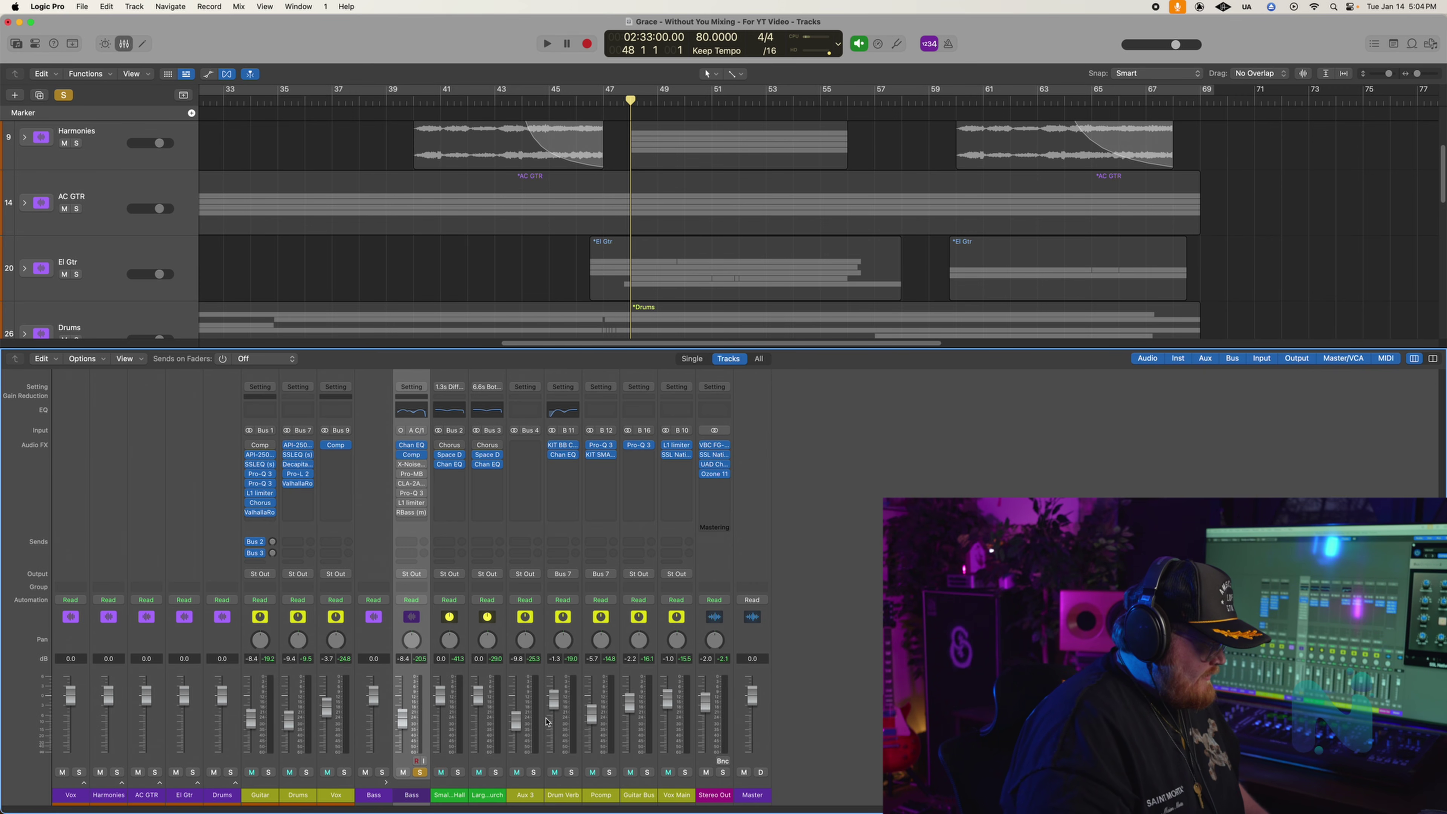
key(x)
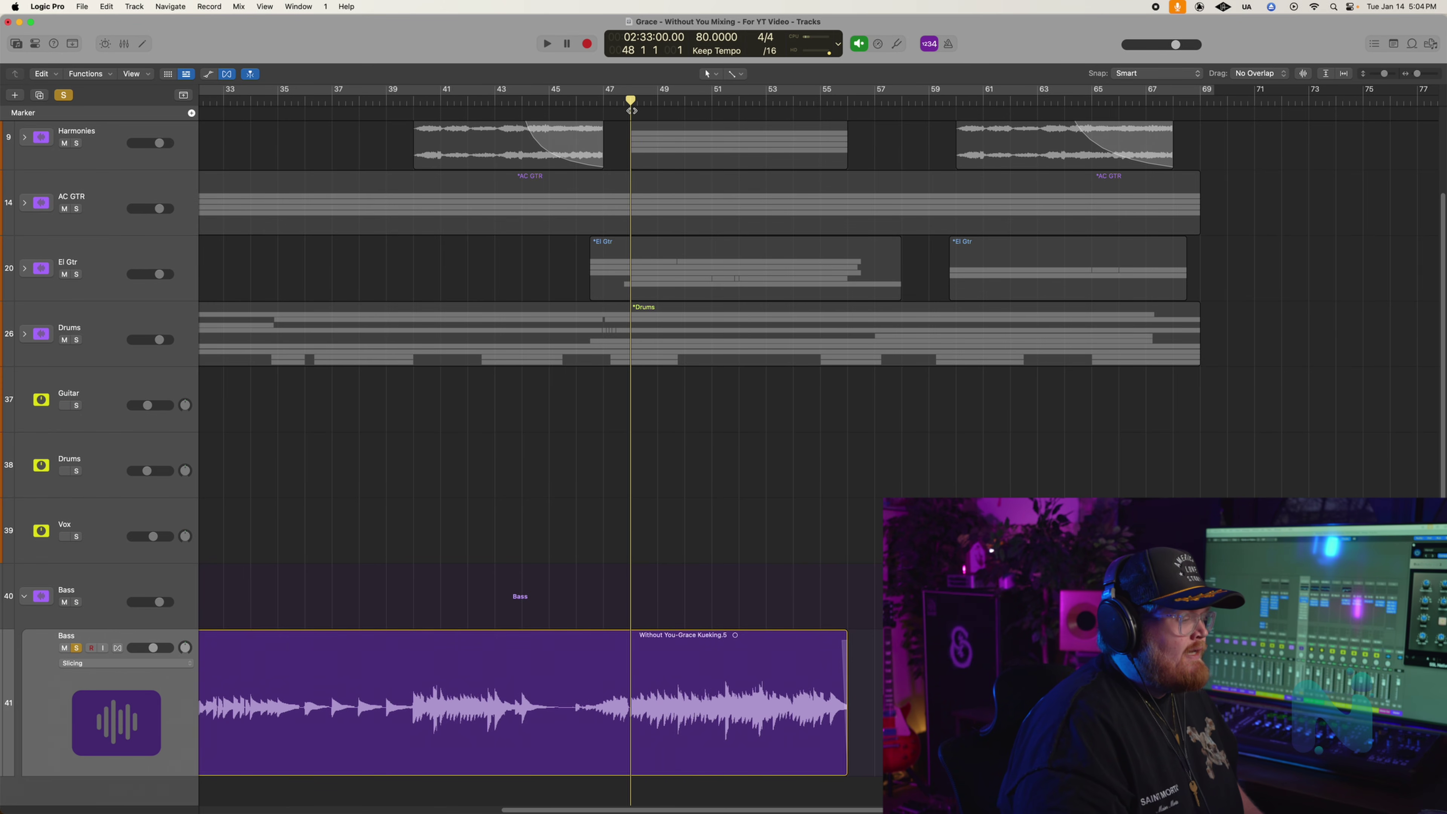
key(space)
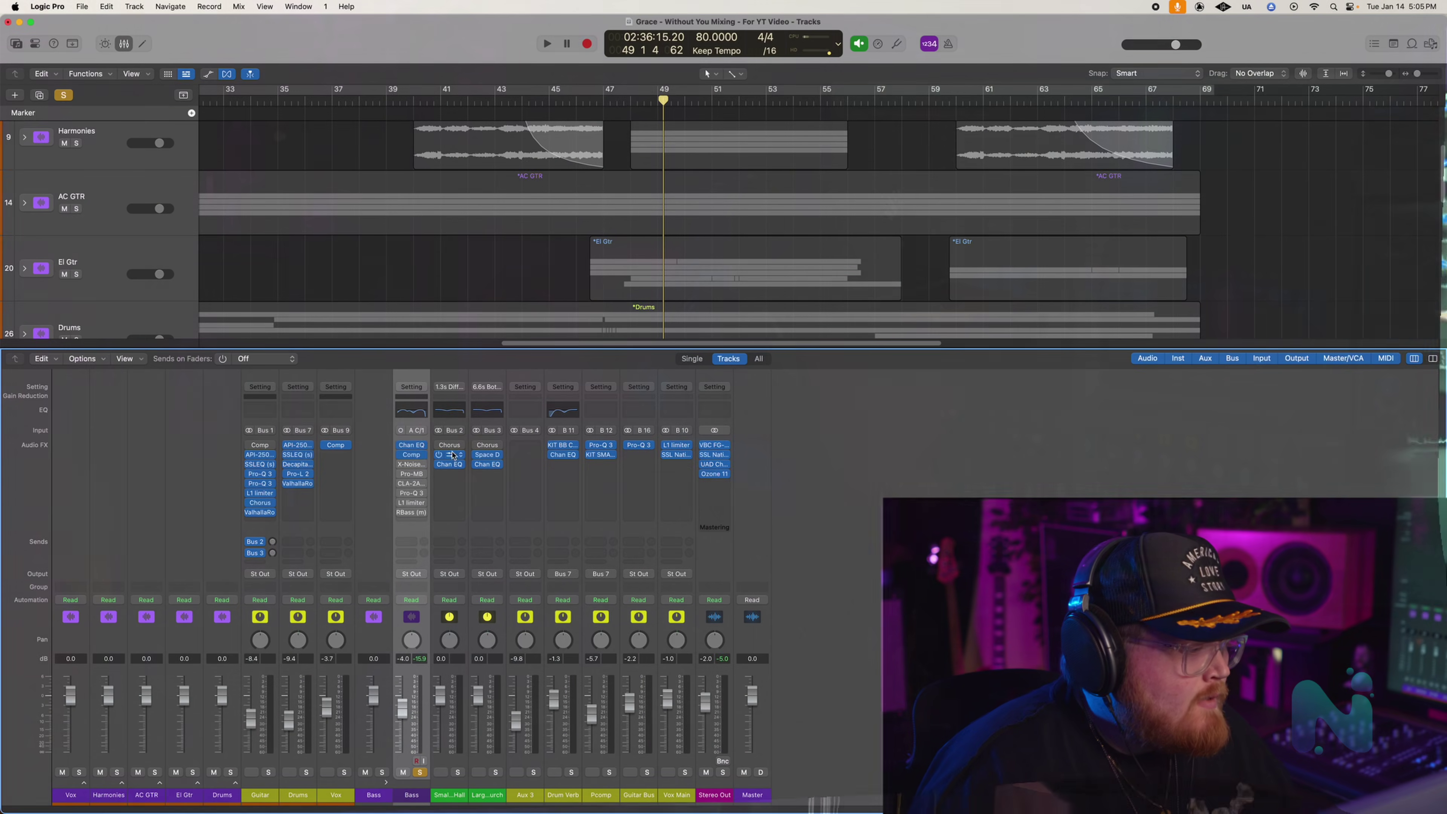
- Enable the X-Noise plug-in on the Bass channel and audition the soloed bass with it from around bar 47
click(411, 463)
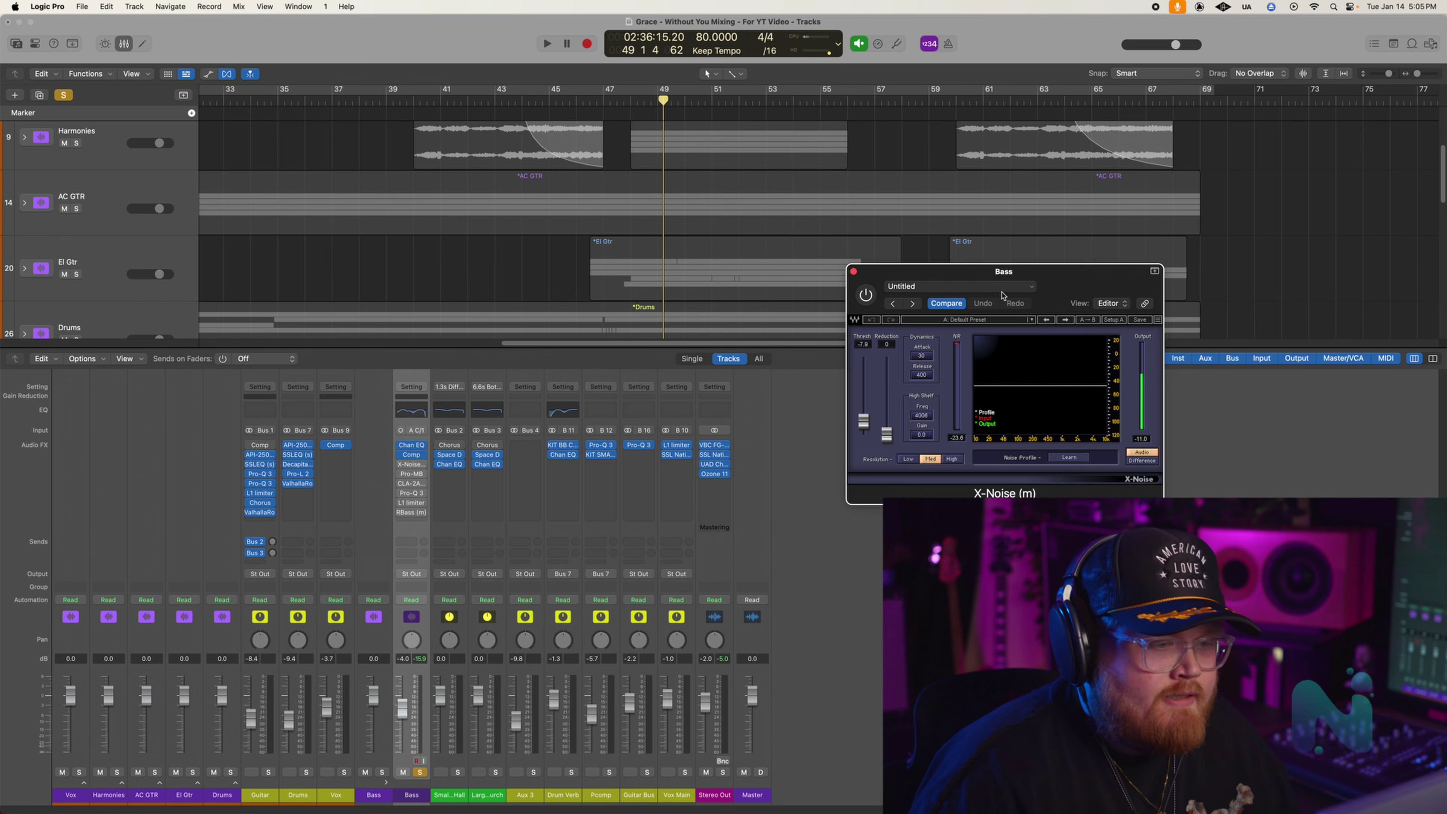
drag(1004, 278, 1277, 100)
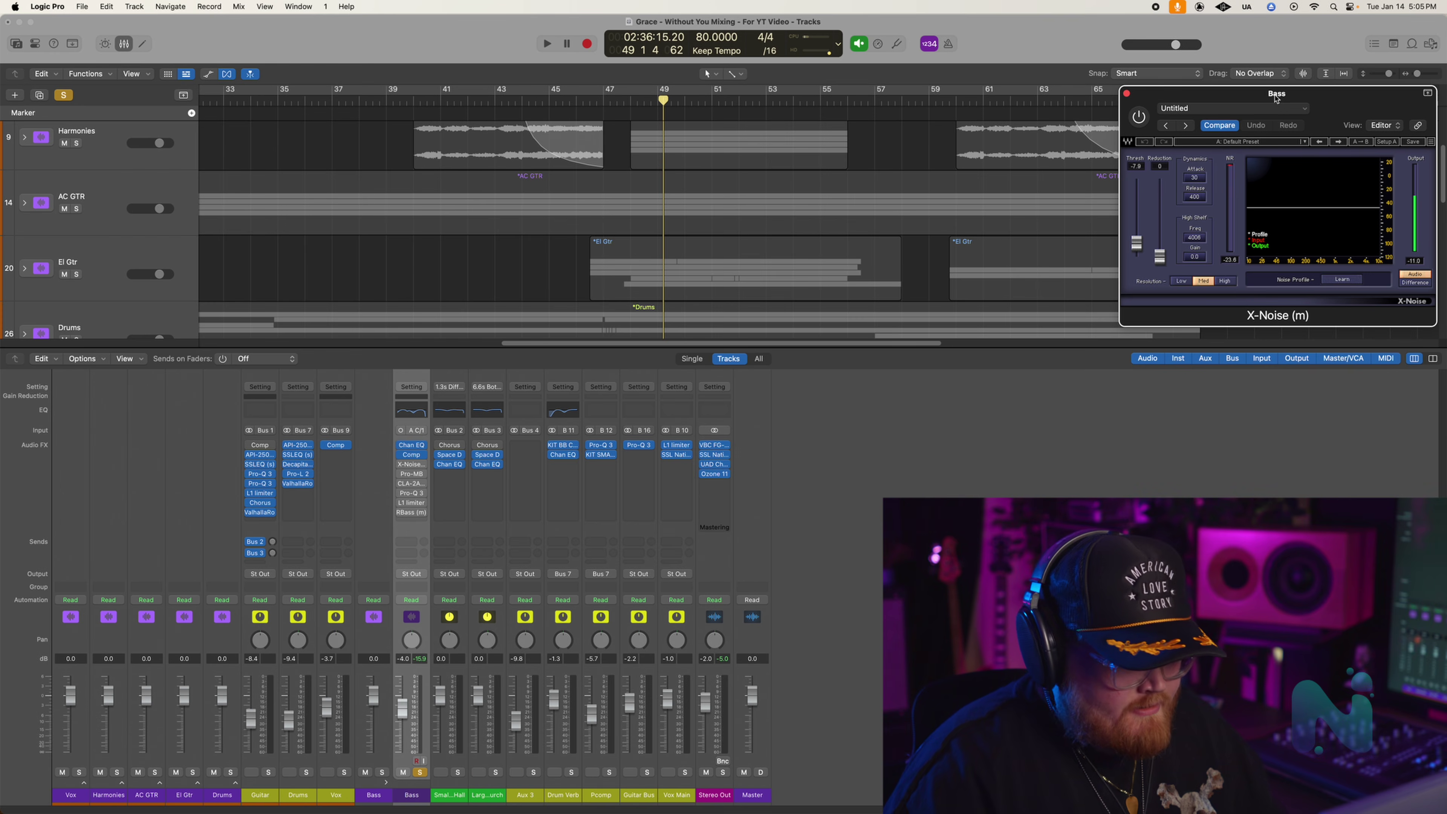
key(x)
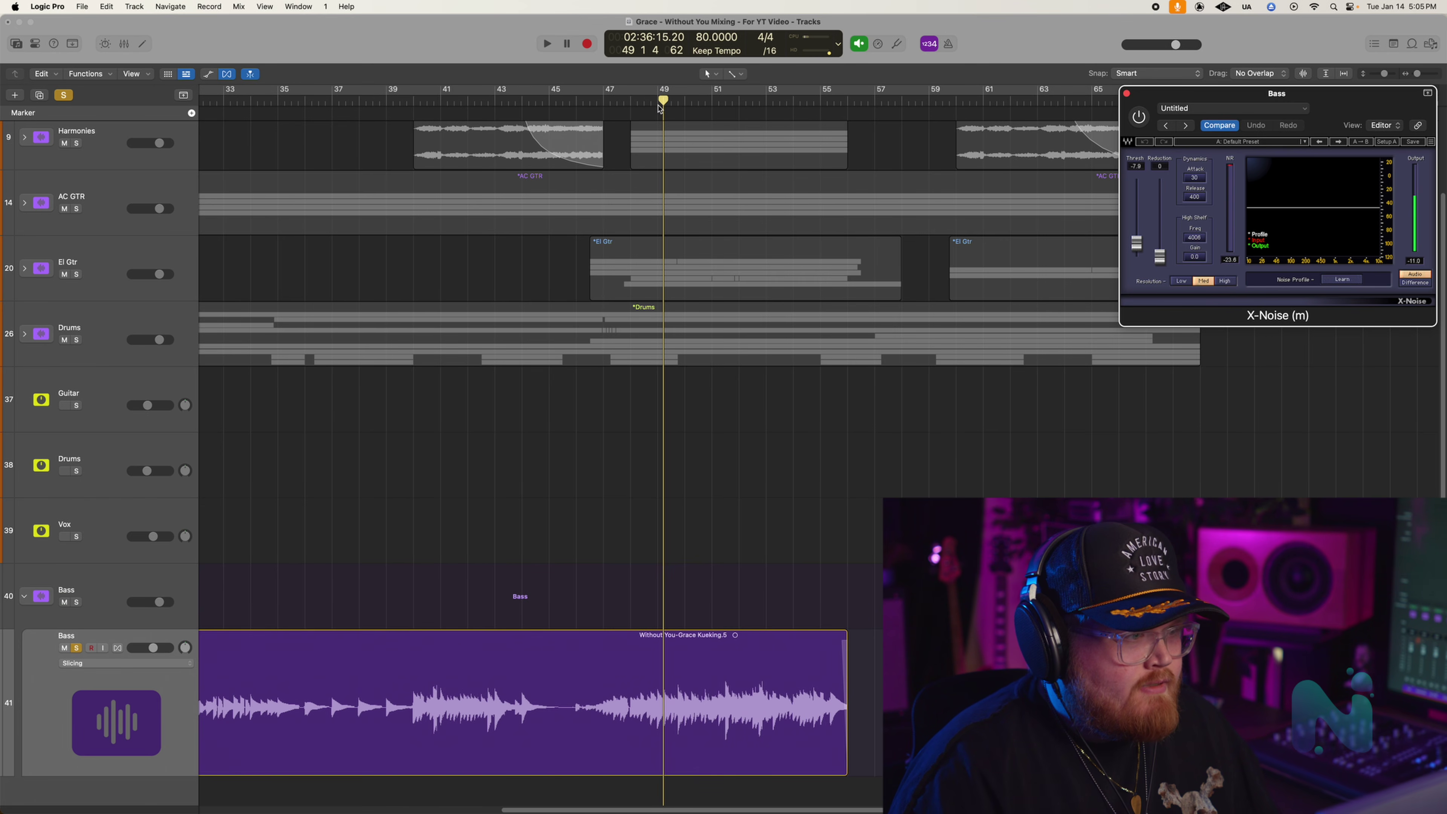
click(643, 106)
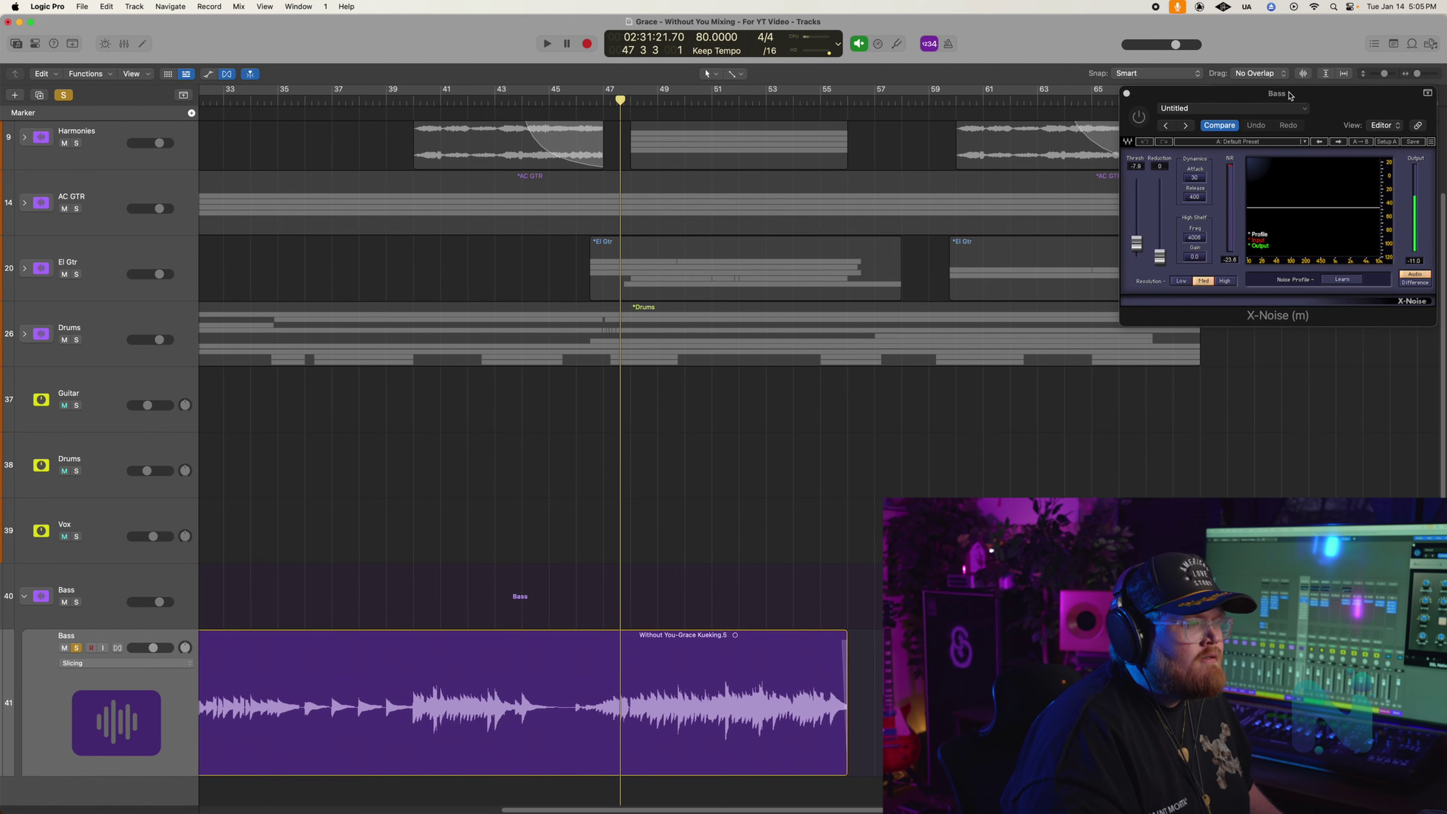
drag(1290, 94, 1223, 111)
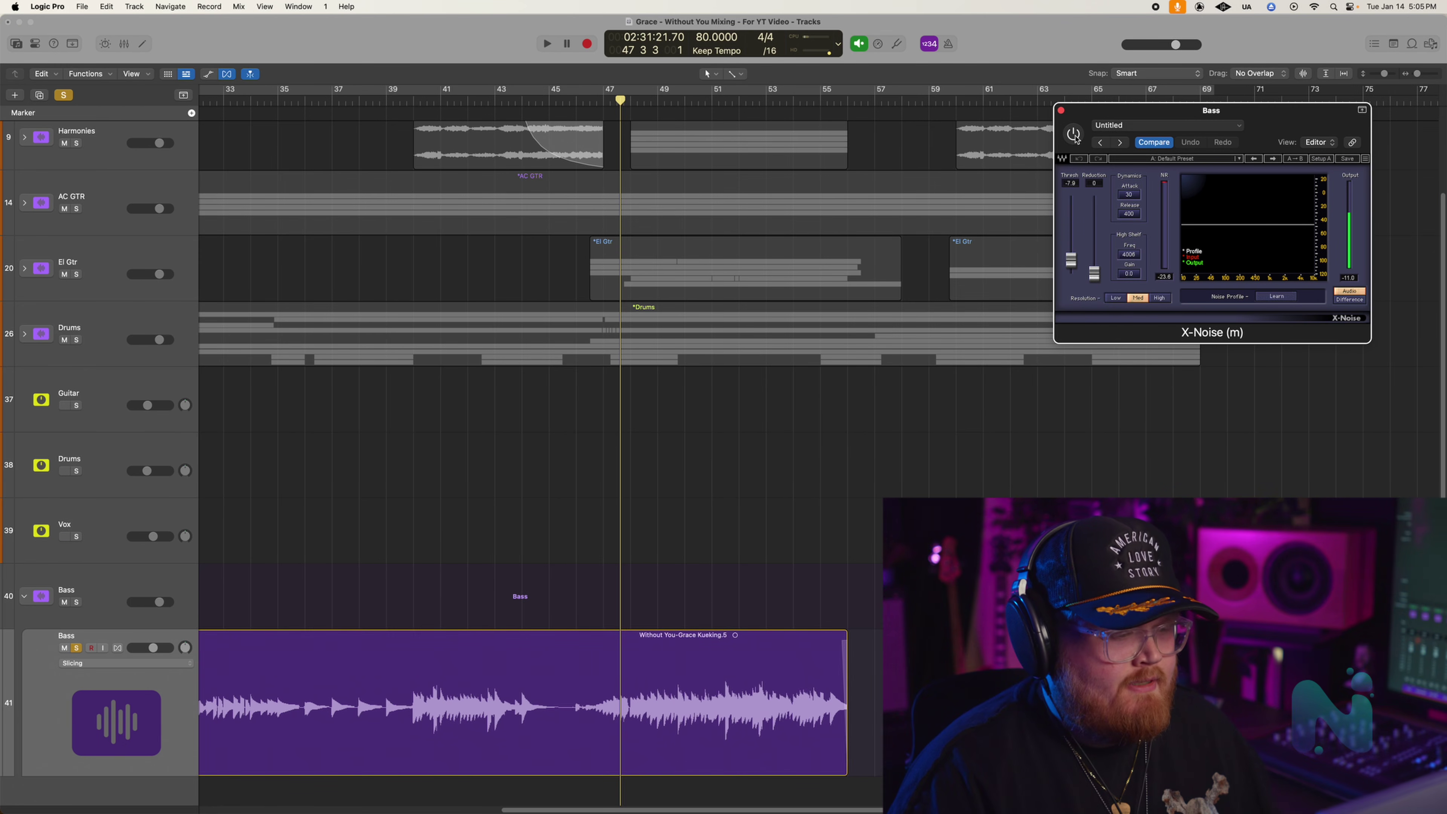
key(space)
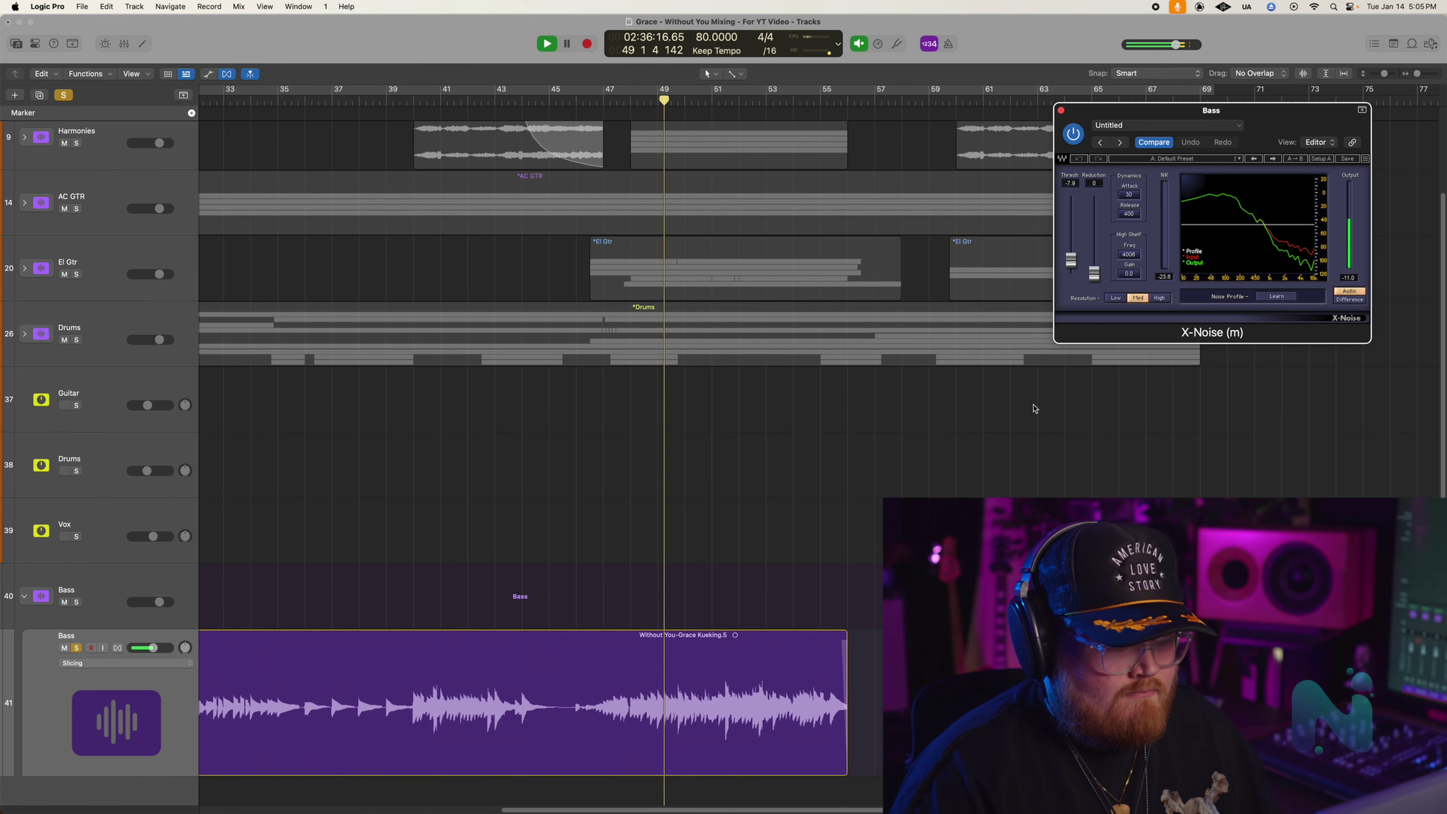
key(space)
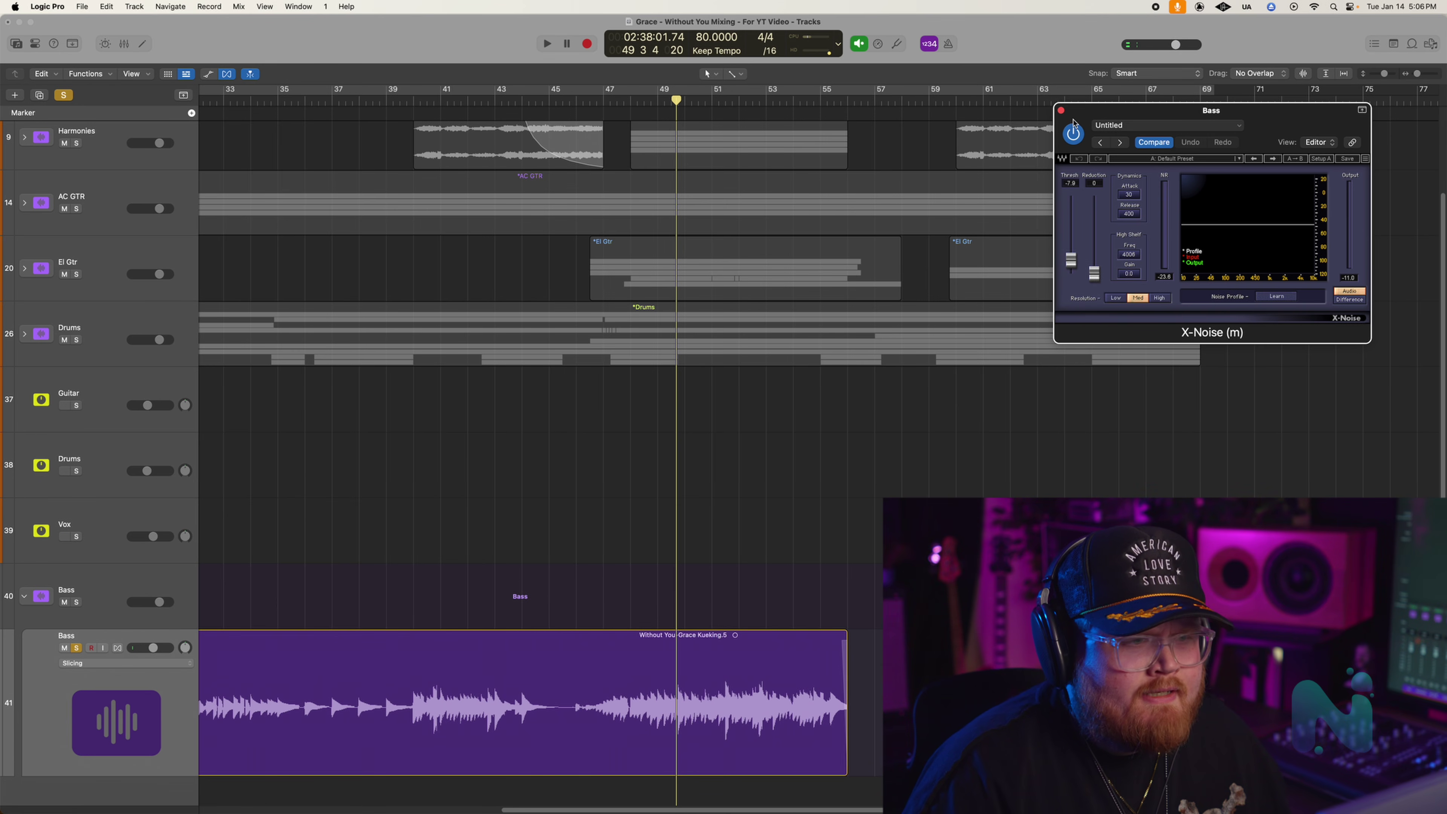
click(1062, 111)
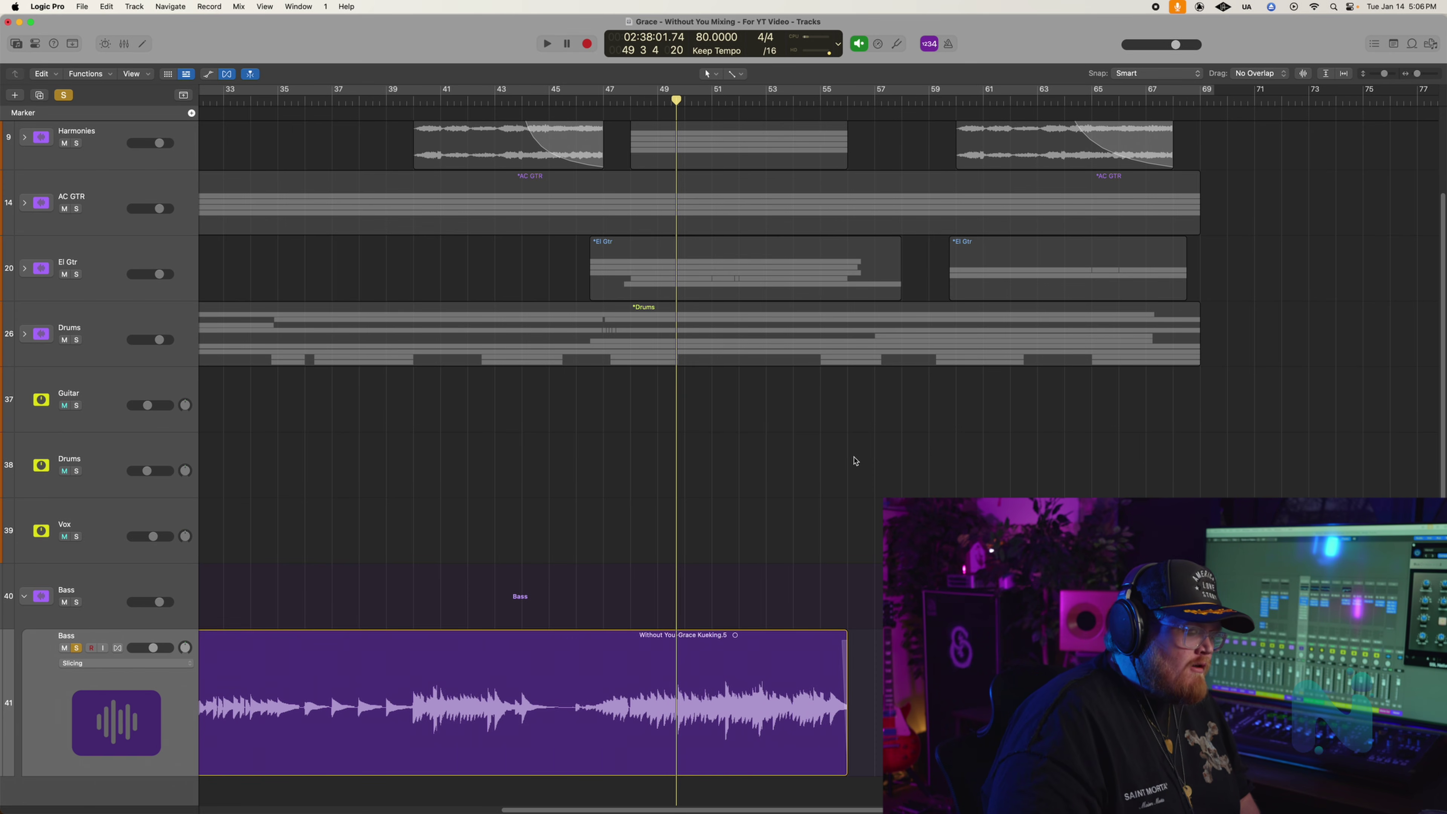
- Compare the Bass channel's Channel EQ and Pro-Q 3 curves side by side, close both plug-ins, and enable Pro-Q 3
key(x)
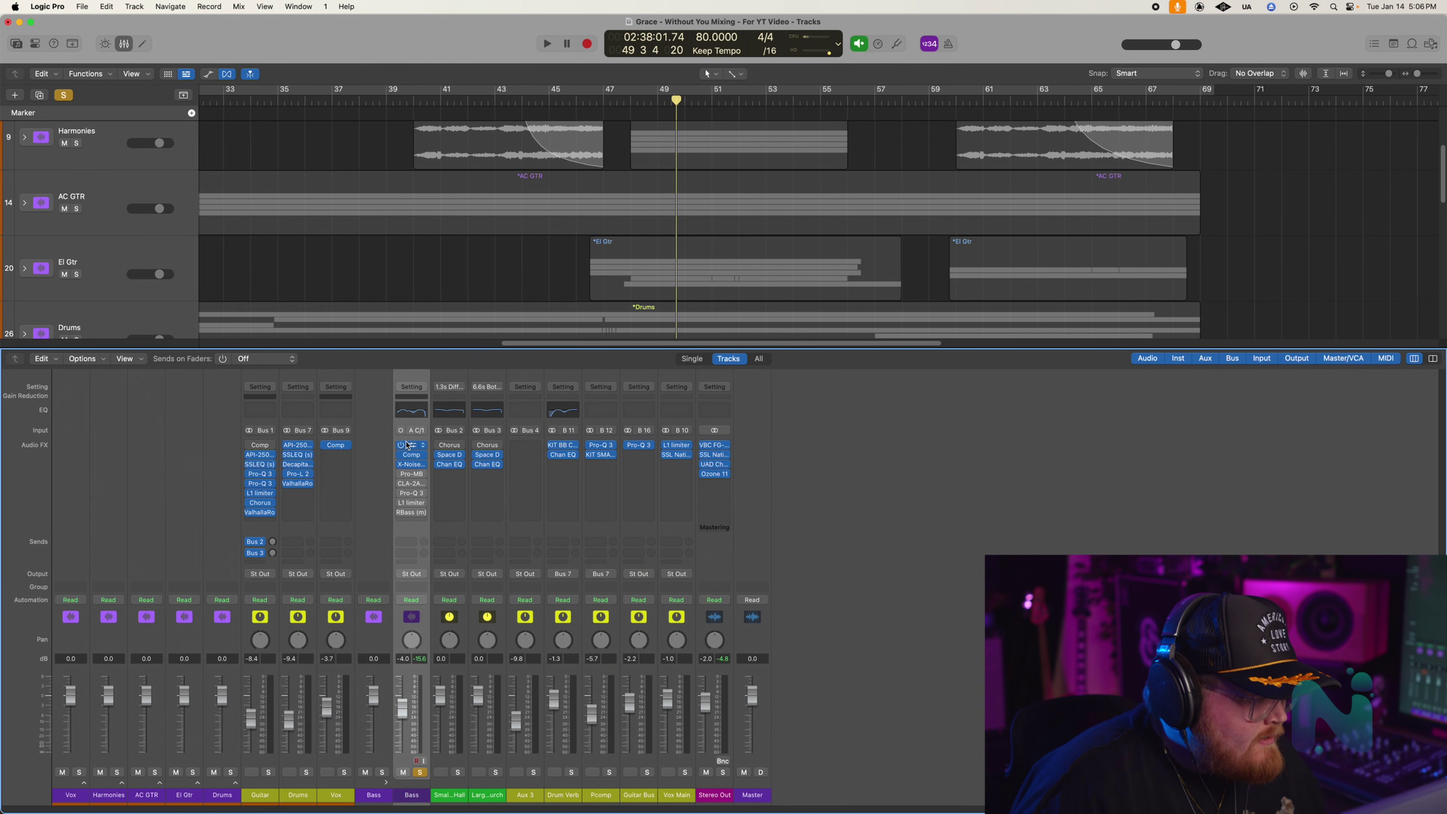
click(412, 445)
click(411, 493)
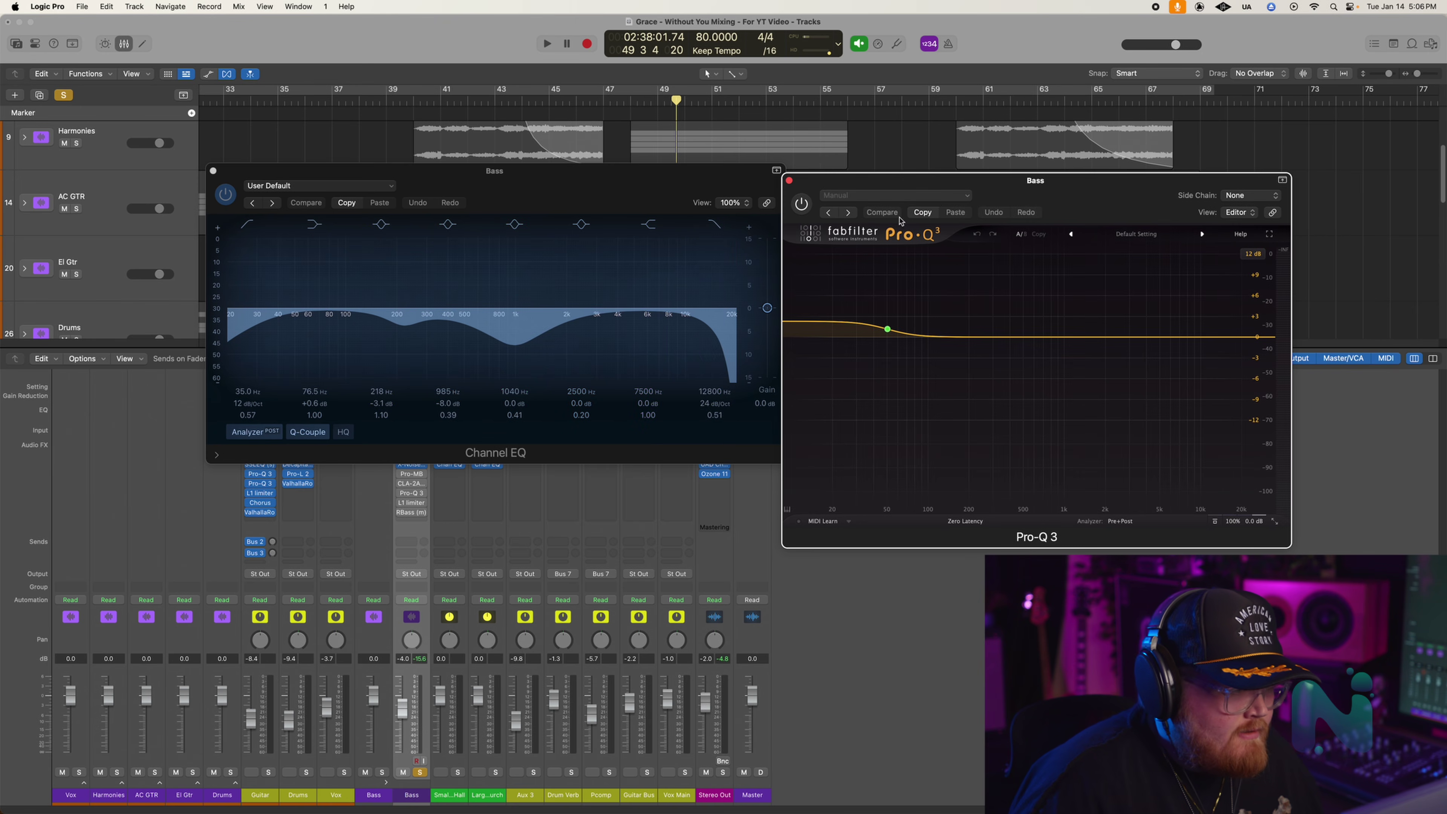
drag(1011, 182, 1135, 153)
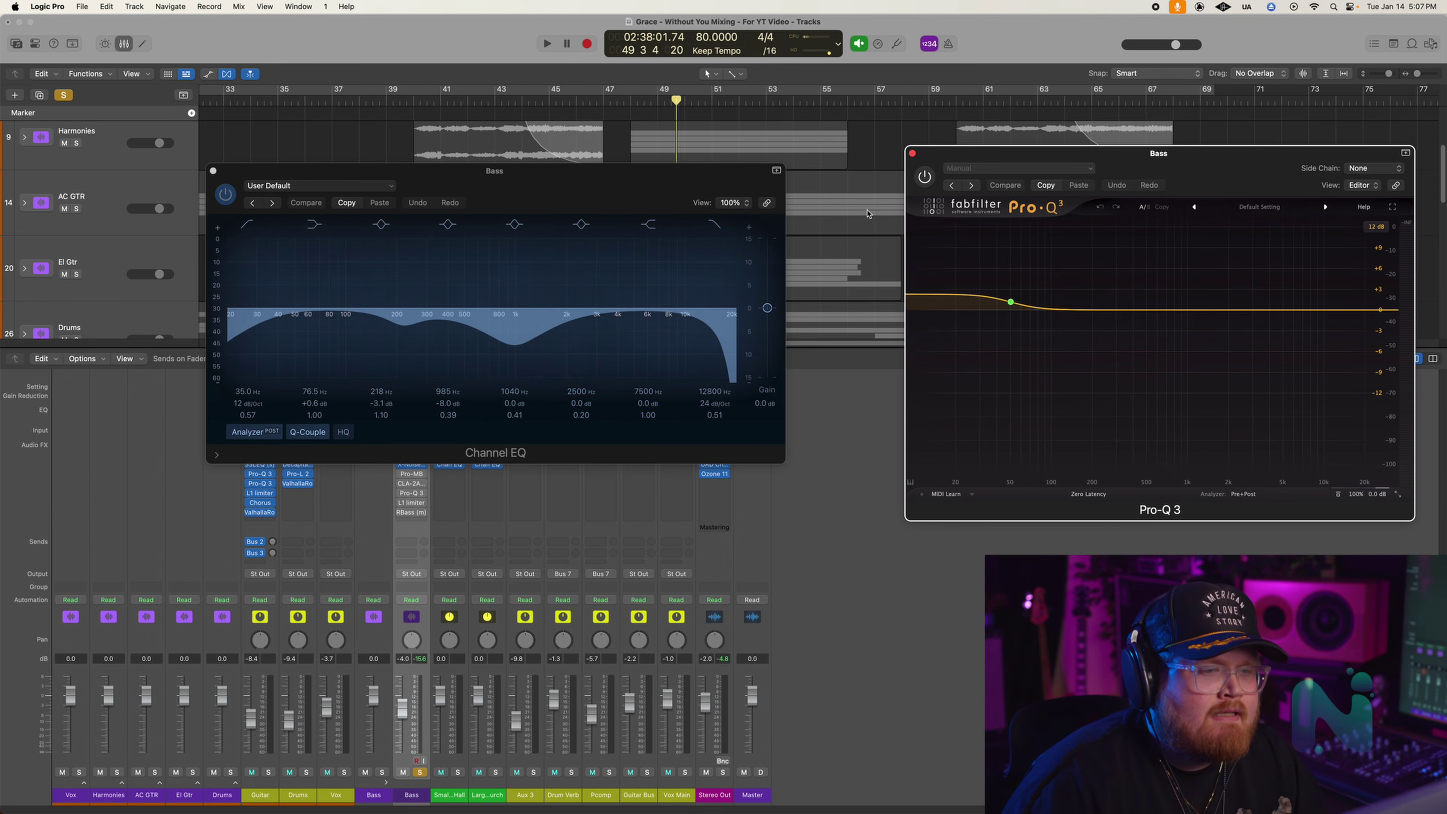
drag(1166, 166, 1155, 249)
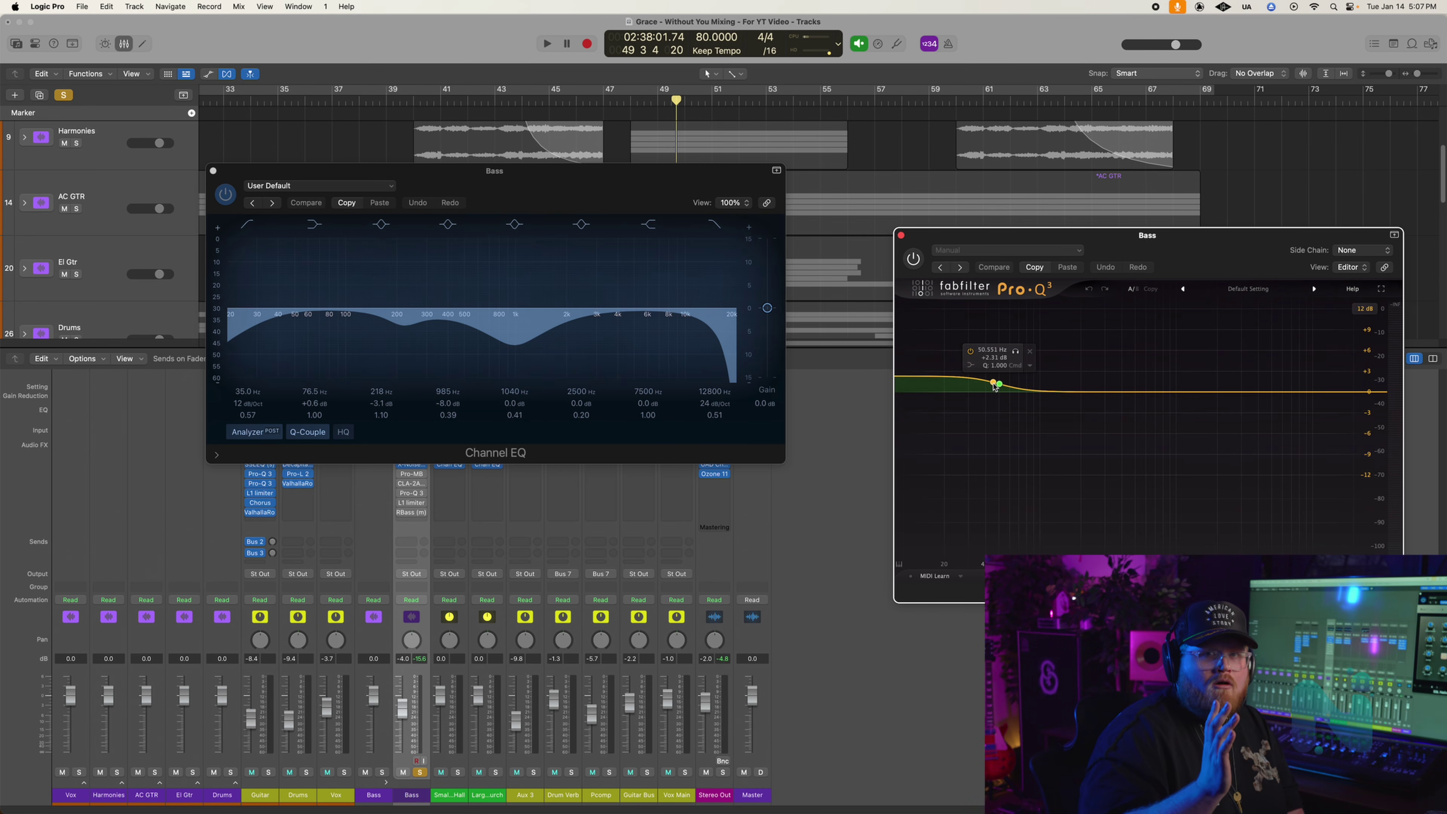
click(902, 235)
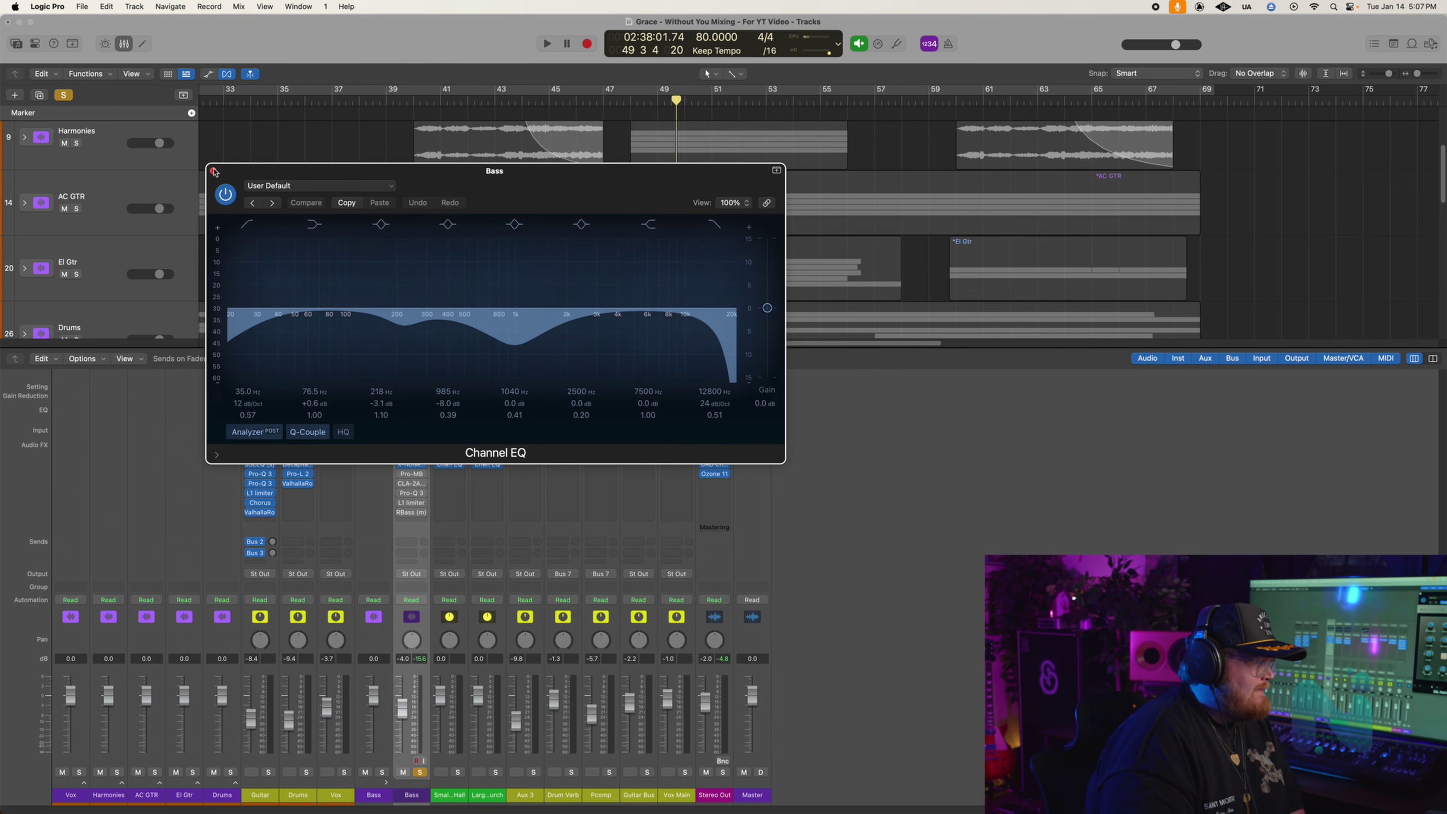
click(214, 171)
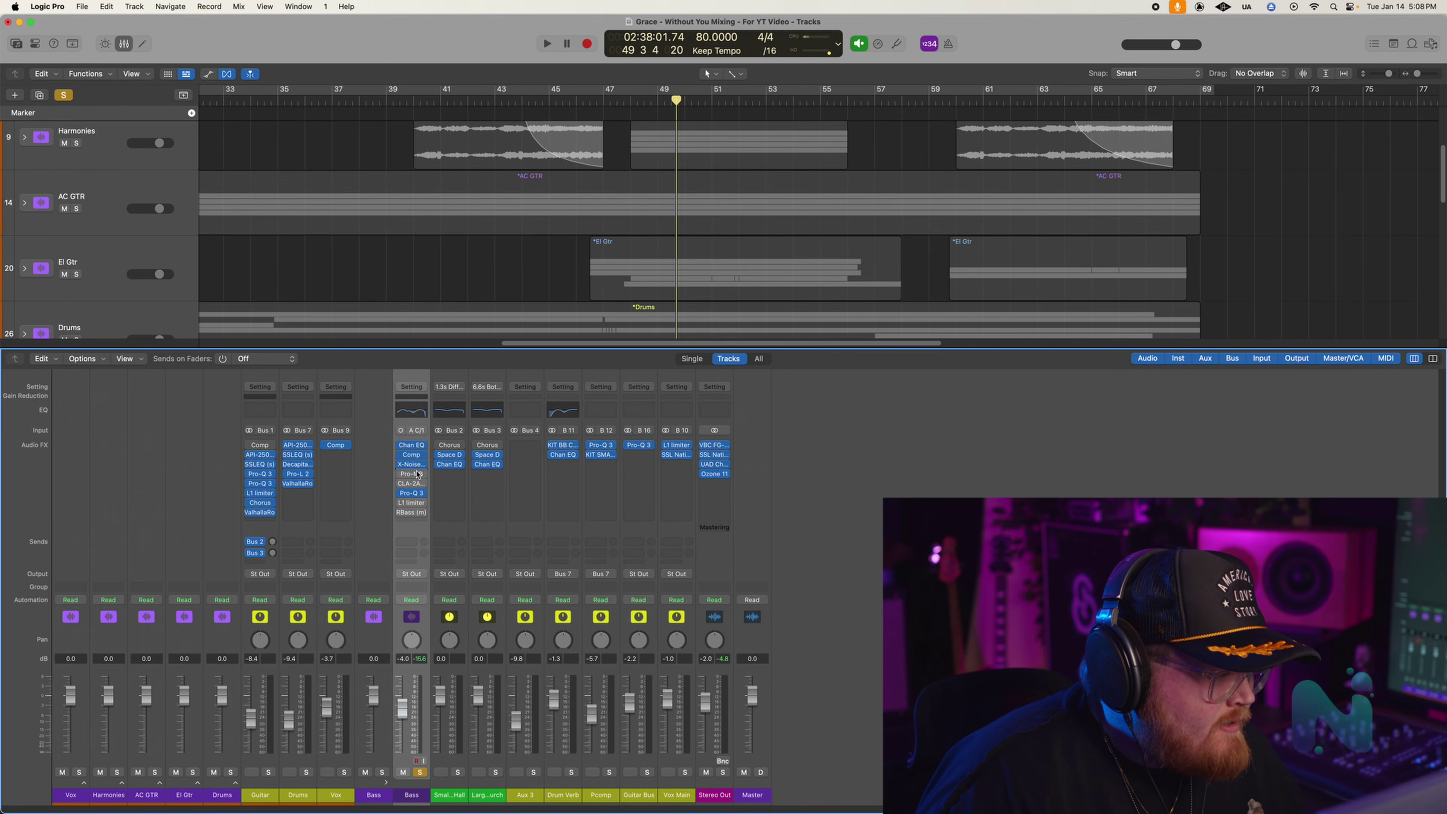
- Enable the Pro-MB multiband compressor on the Bass channel, audition the soloed bass from bar 48, and close the plug-in
click(412, 474)
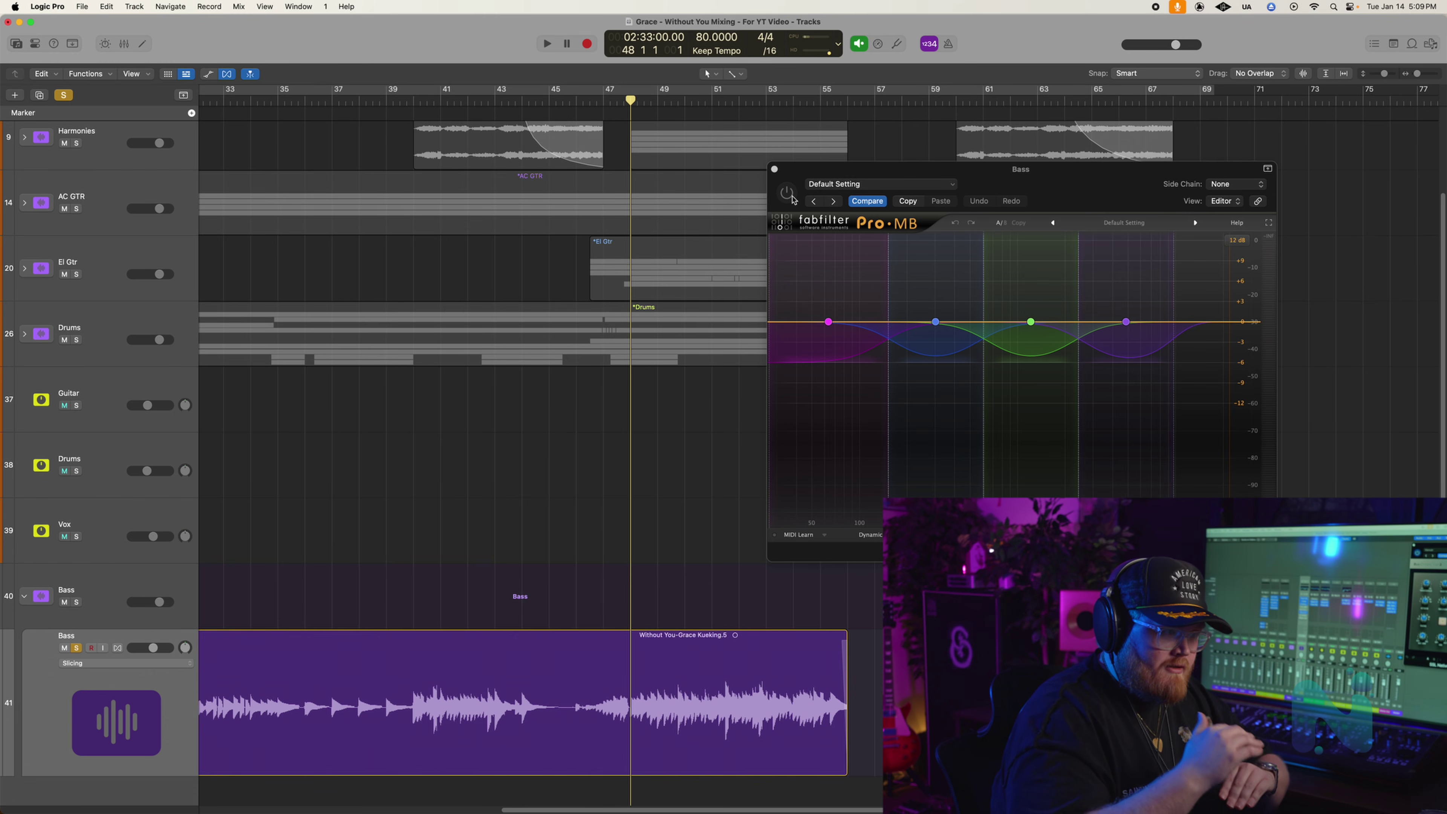
click(792, 197)
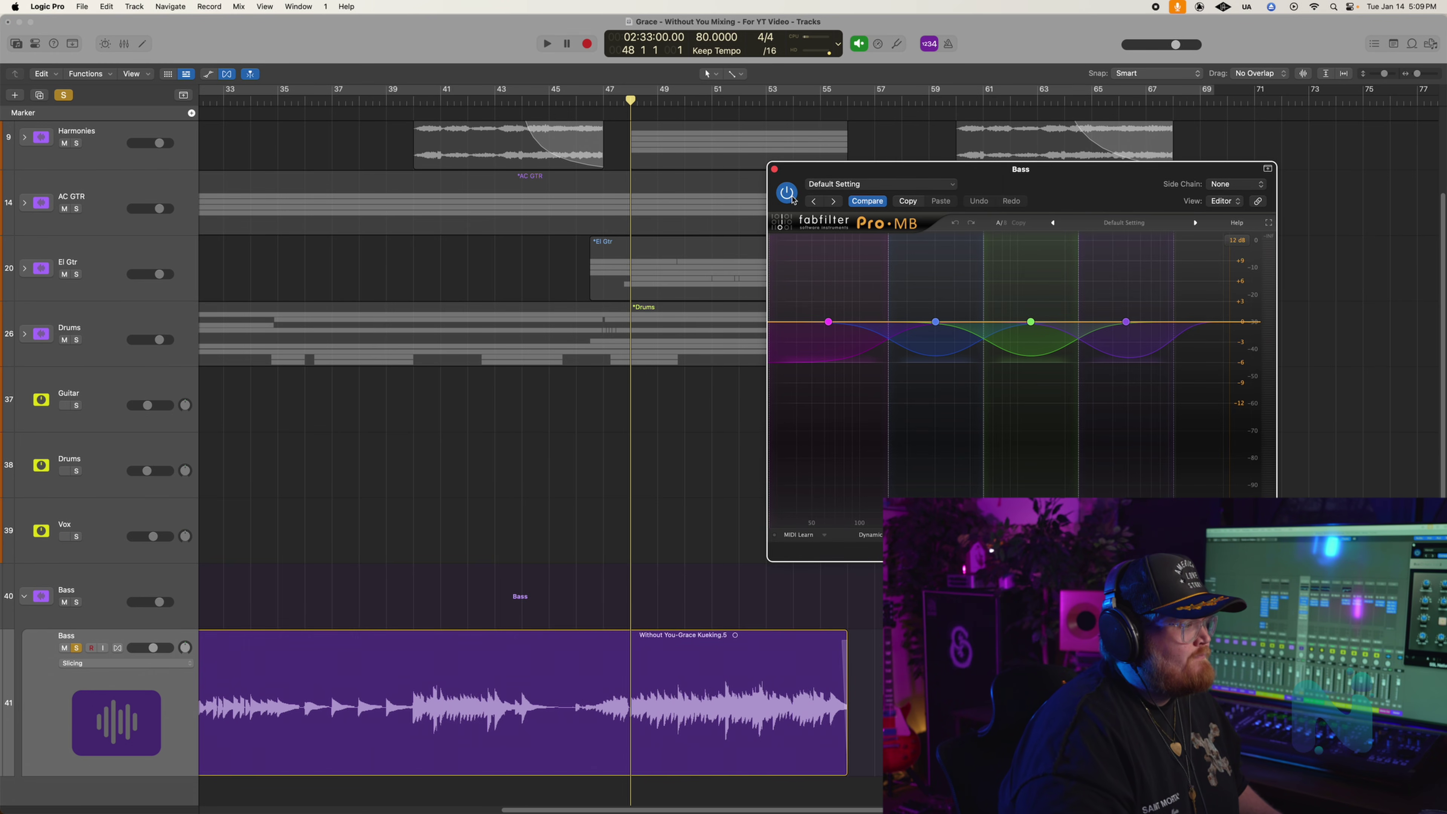
key(space)
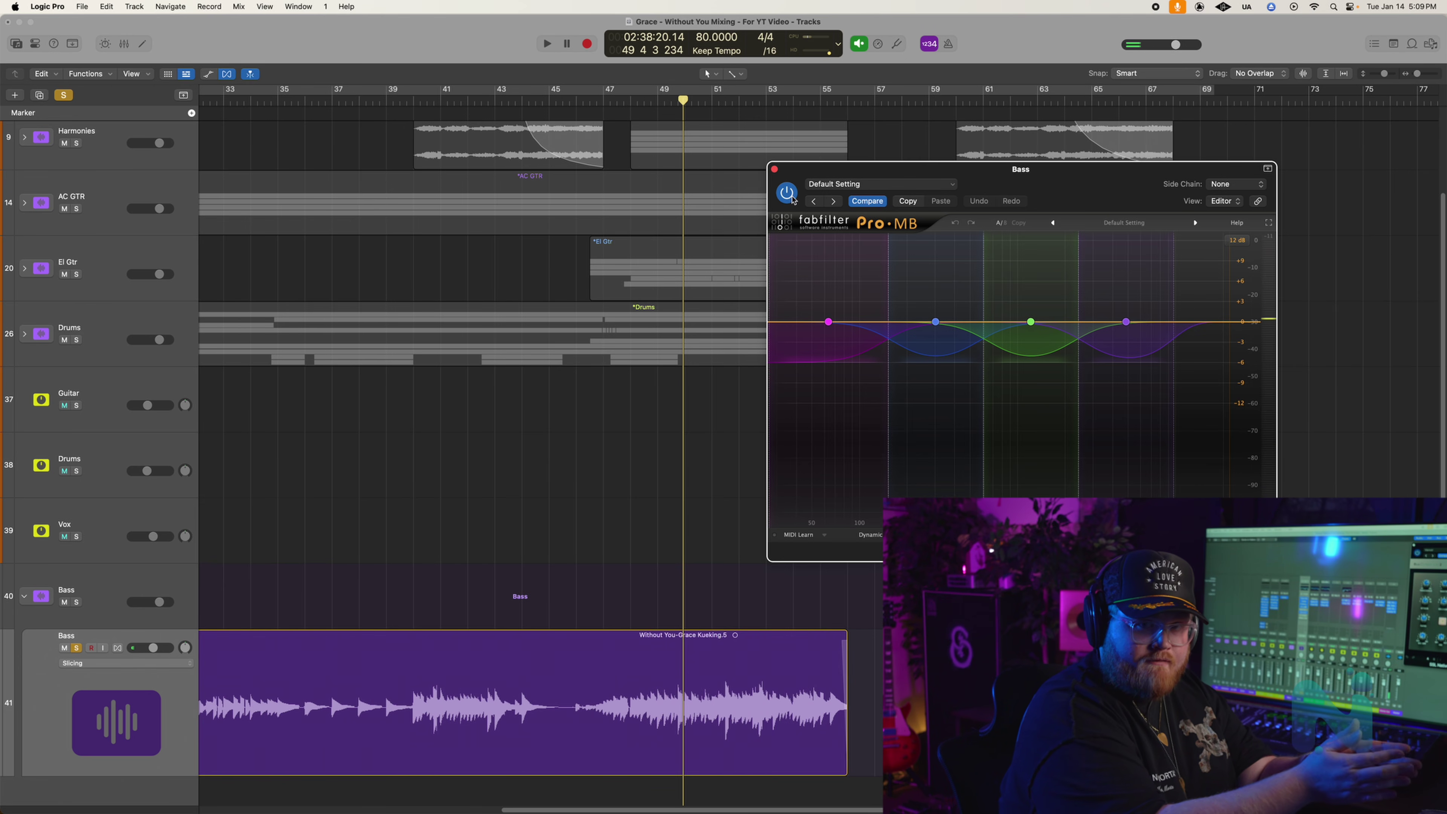
click(773, 168)
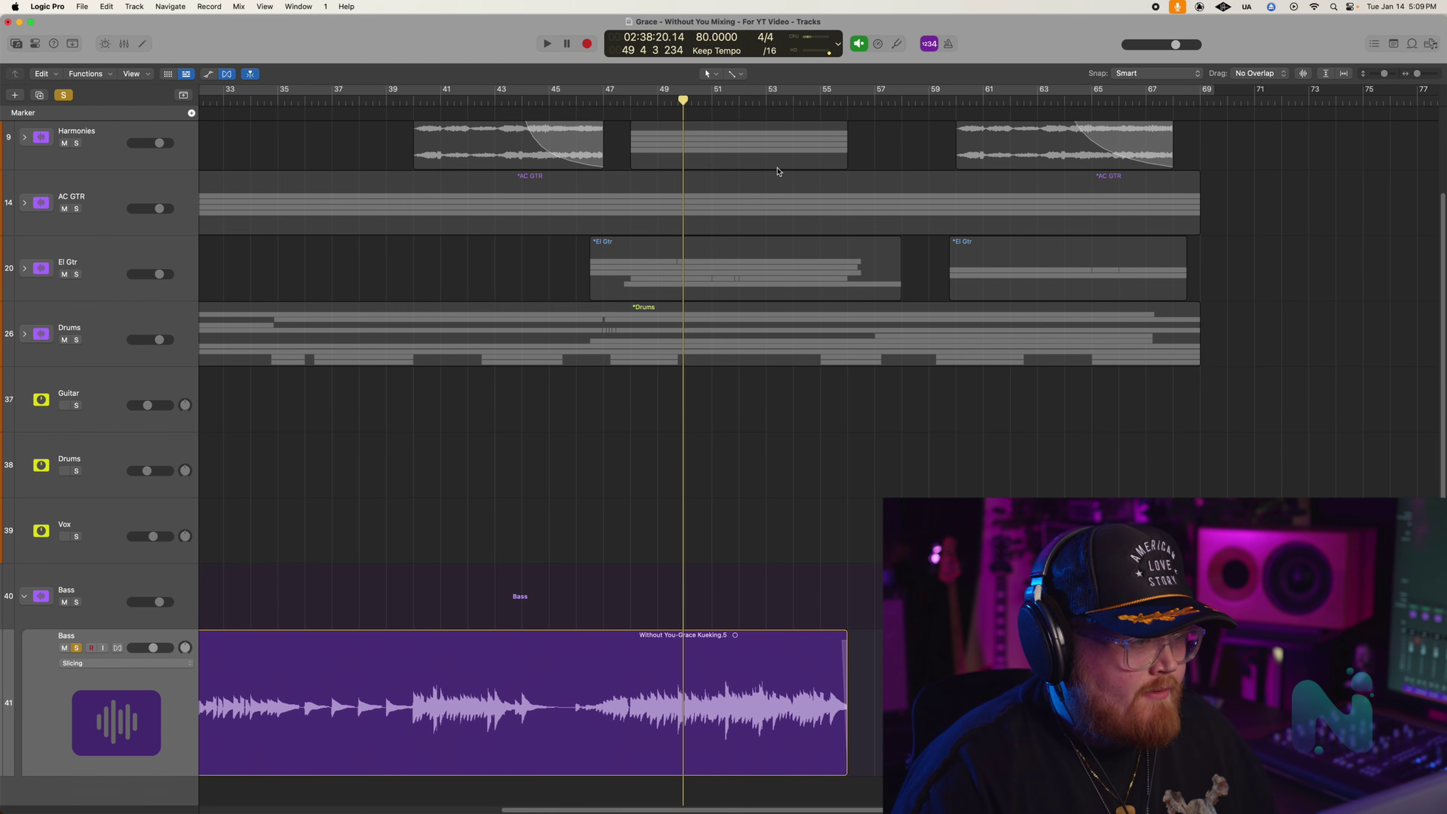
- Enable the CLA-2A compressor on the Bass channel, audition the soloed bass through it, and close the plug-in
key(x)
click(413, 486)
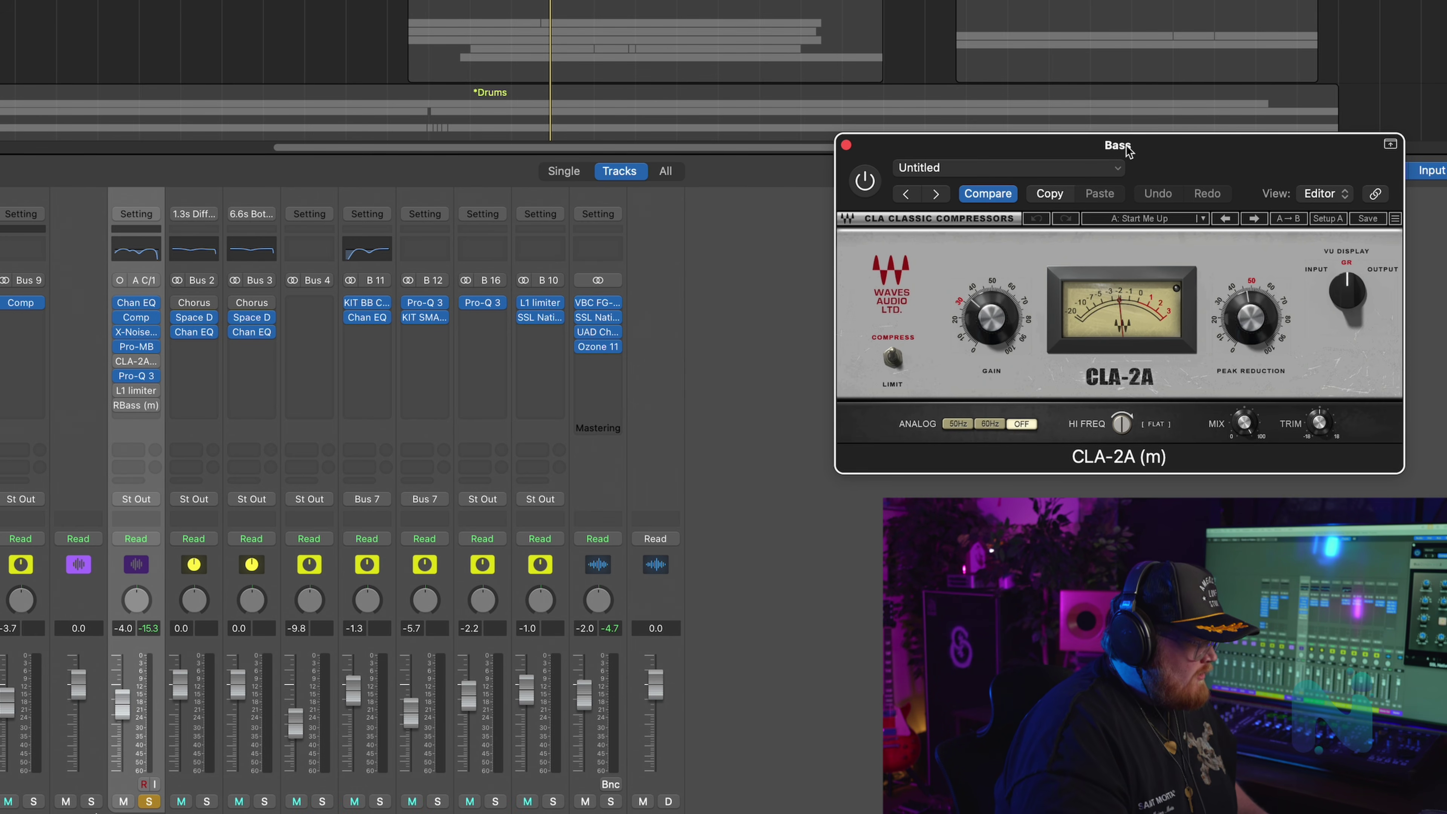
key(x)
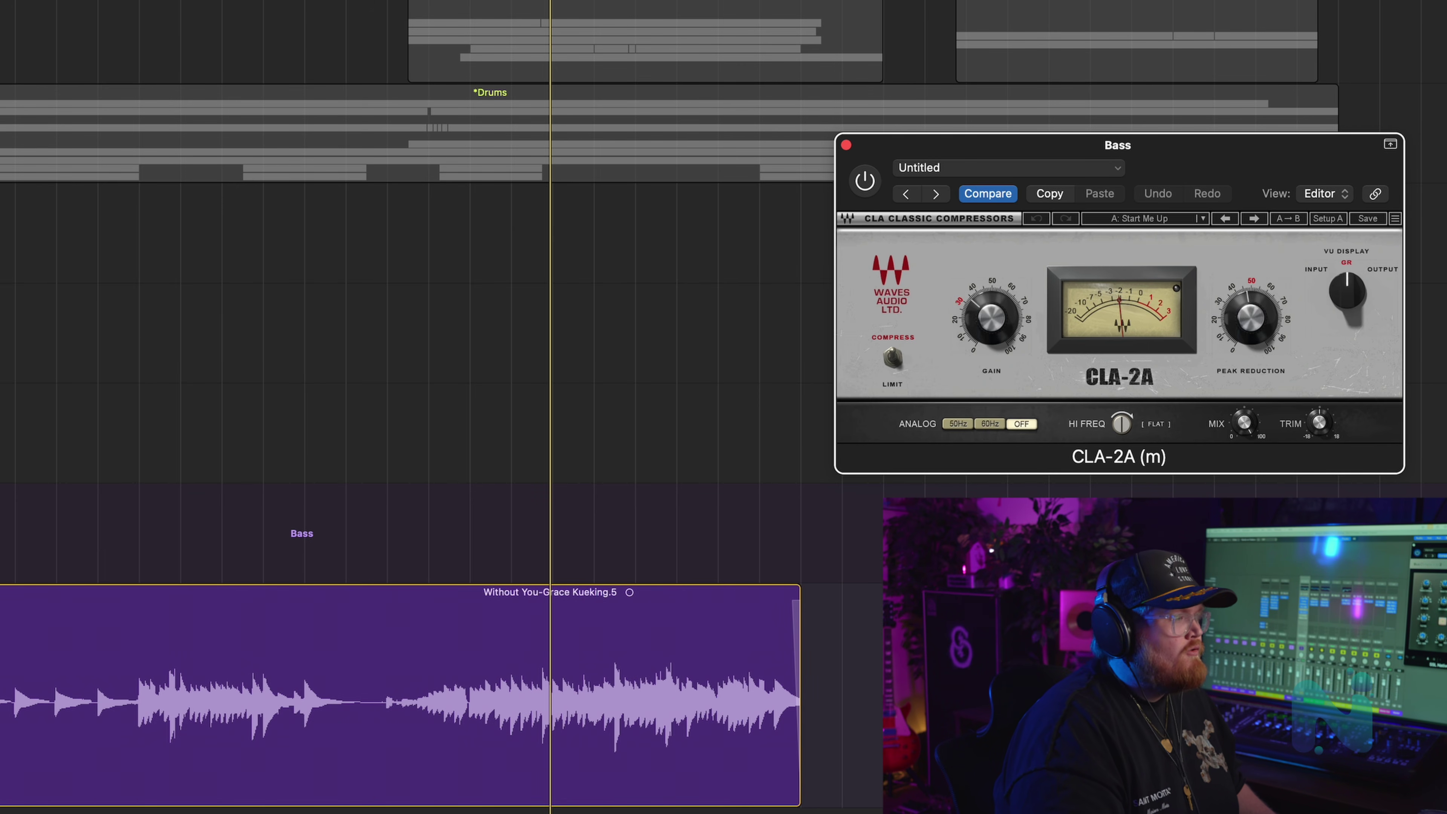
drag(1025, 144, 1125, 133)
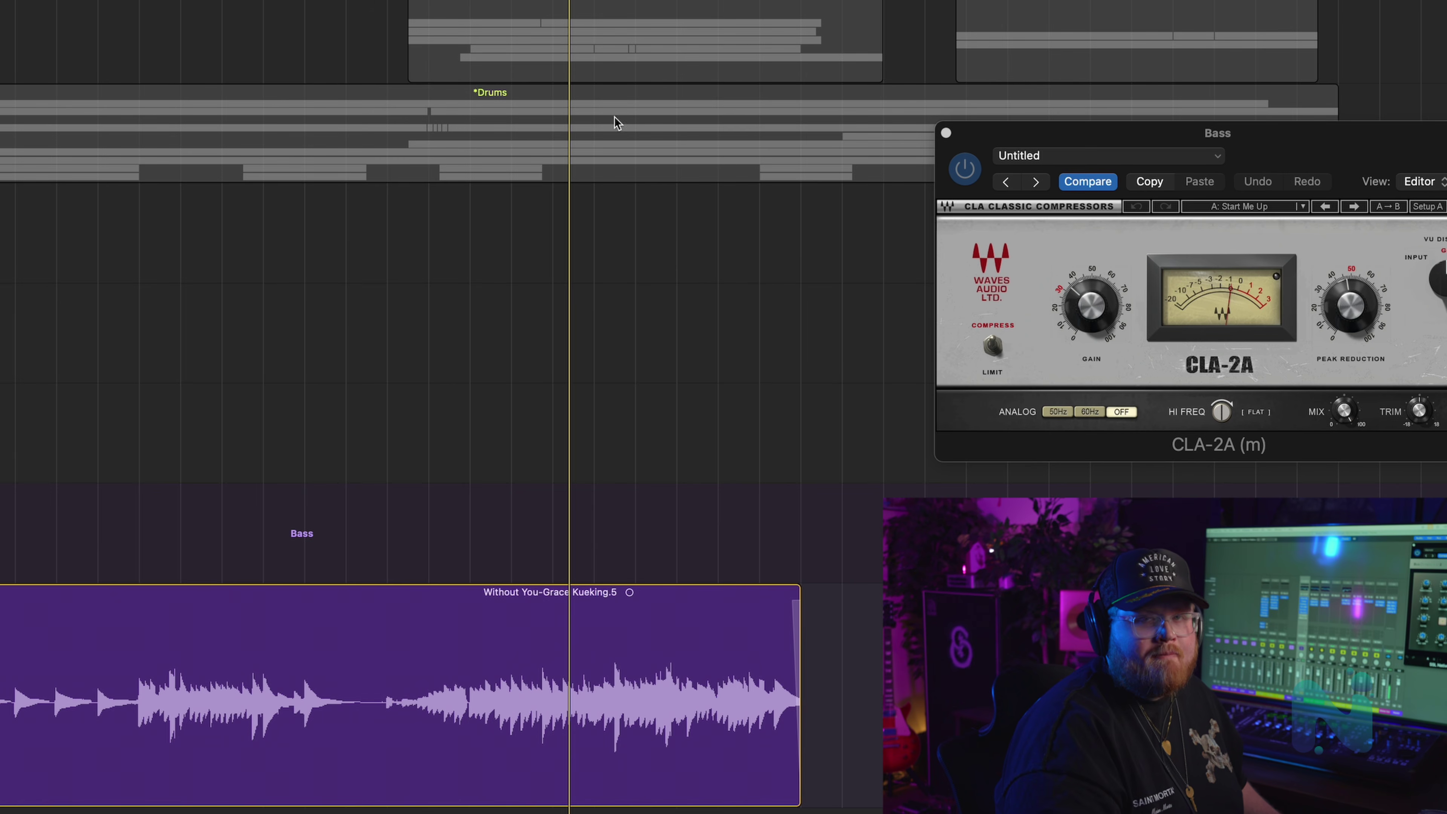
click(946, 133)
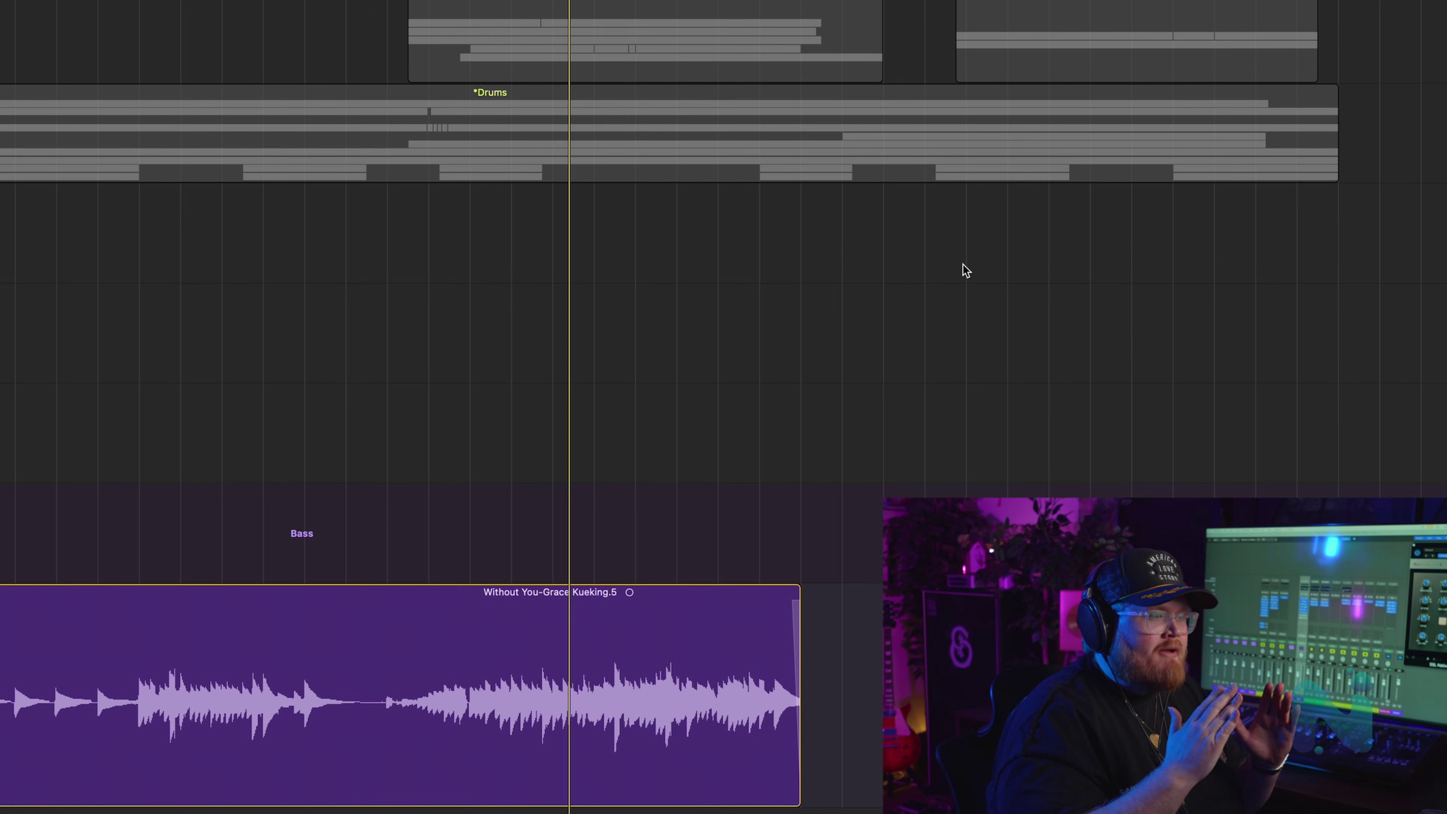
- Enable the L1 limiter on the Bass channel and audition the soloed bass with it from around bar 49
key(x)
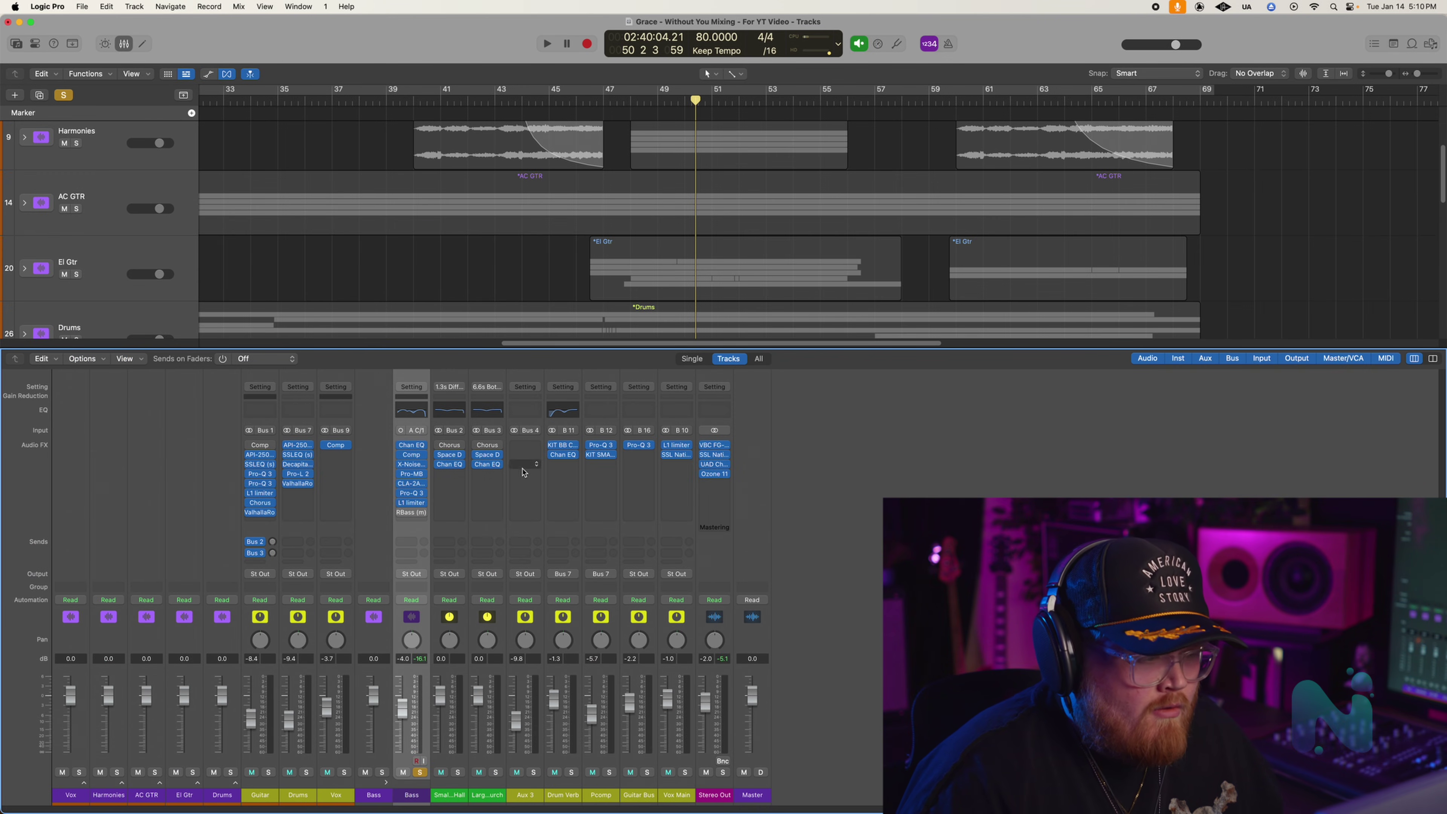
click(412, 503)
drag(1062, 174, 1199, 65)
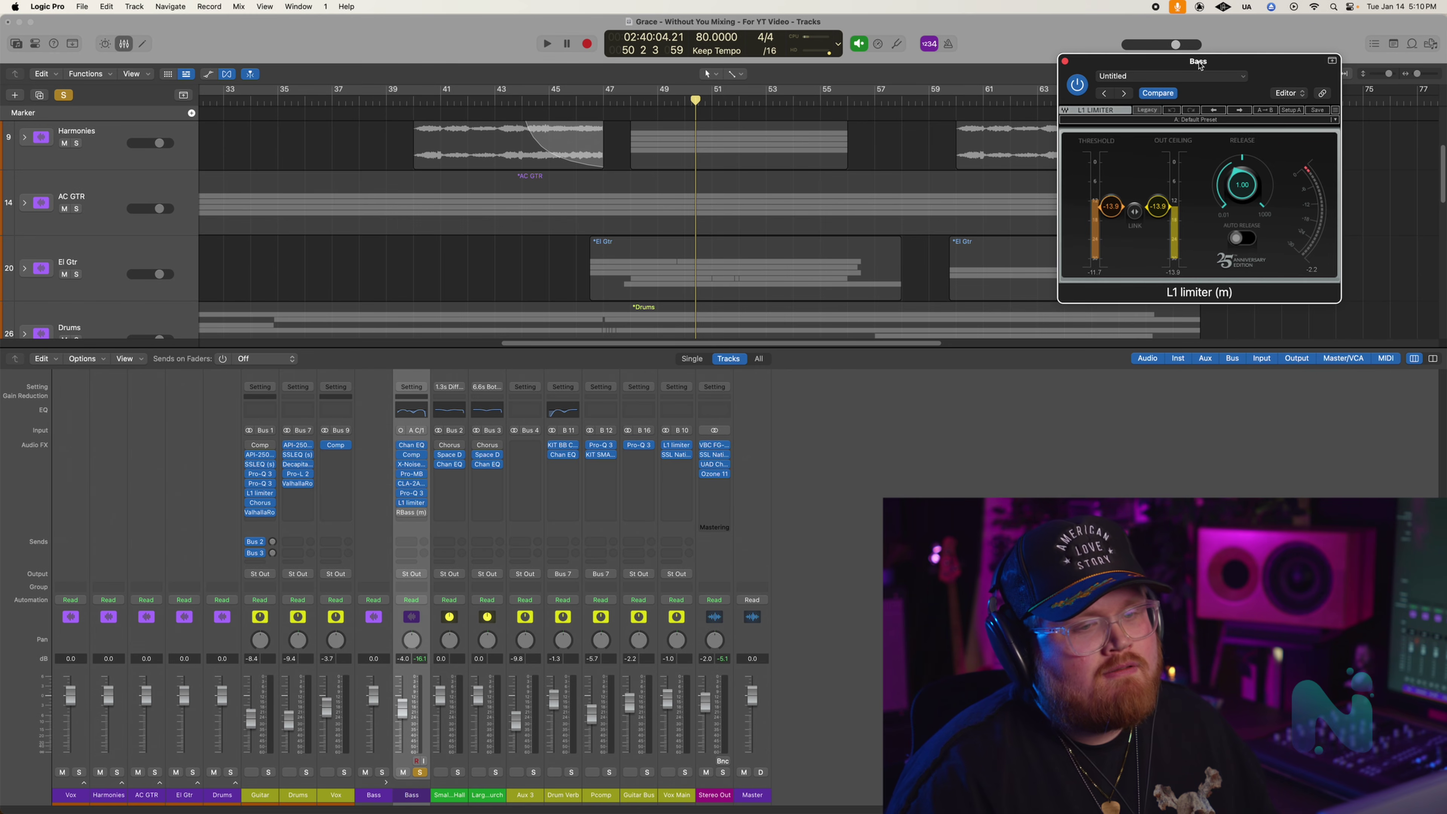
key(x)
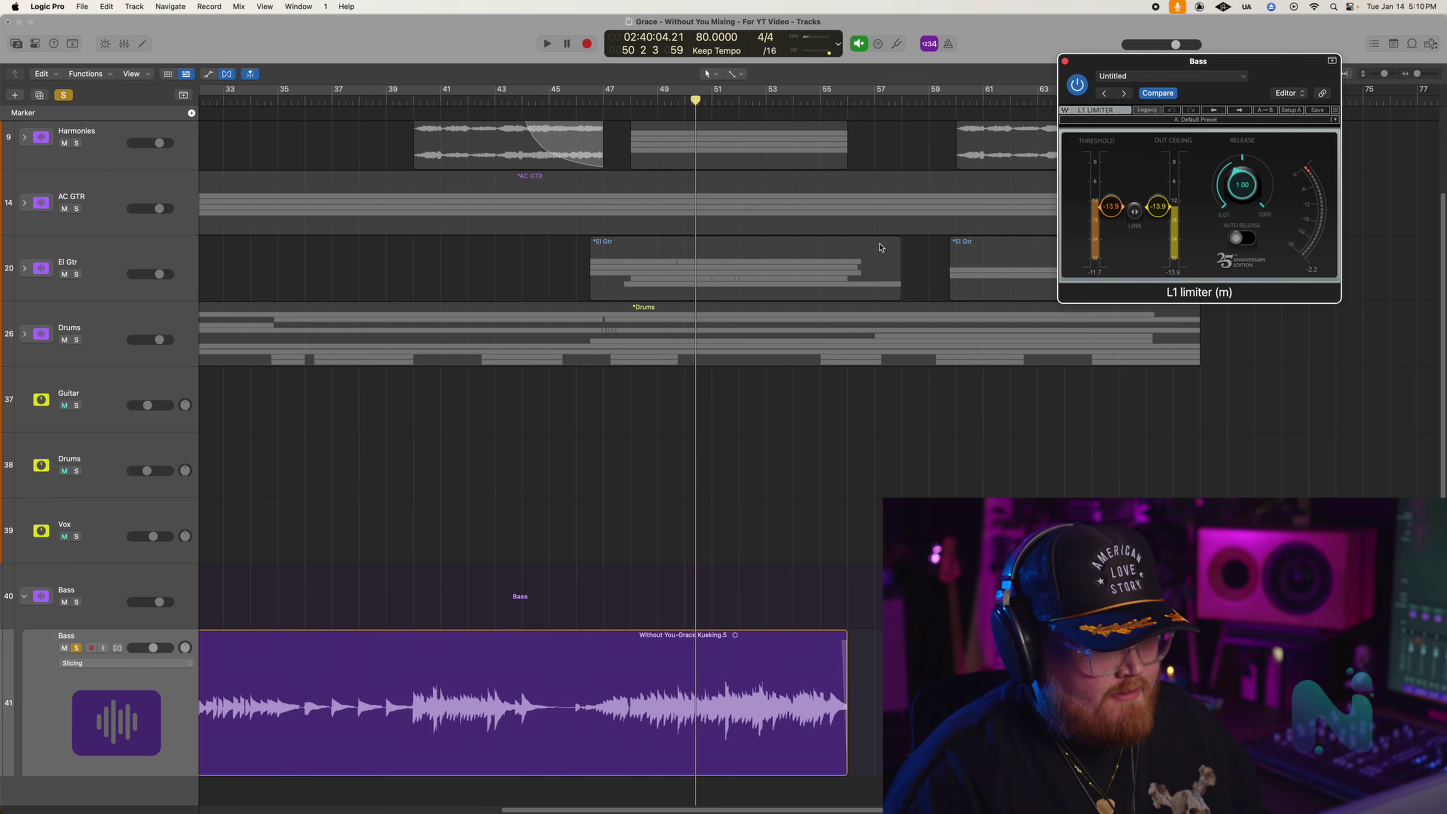
drag(695, 101, 678, 115)
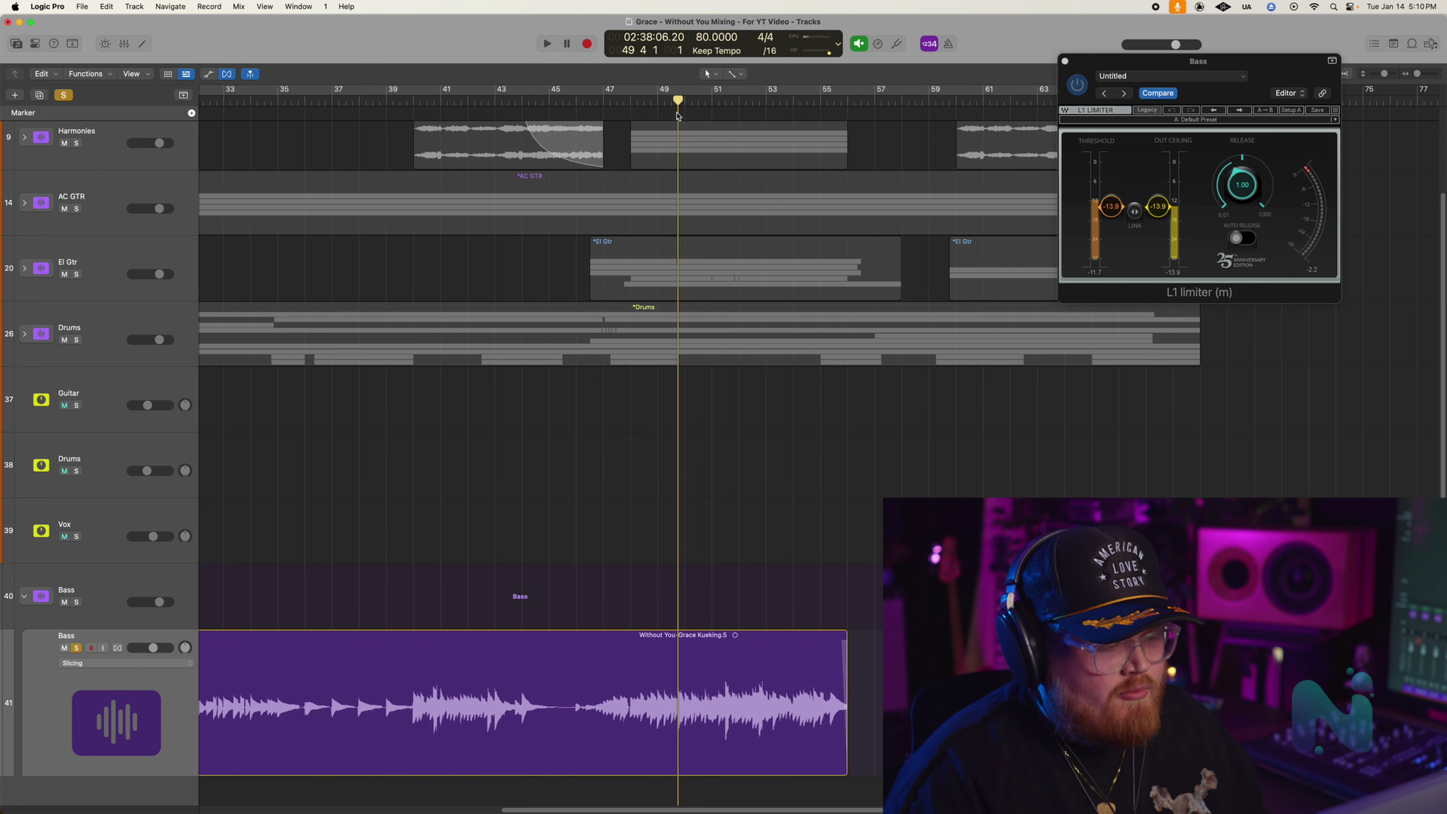
key(space)
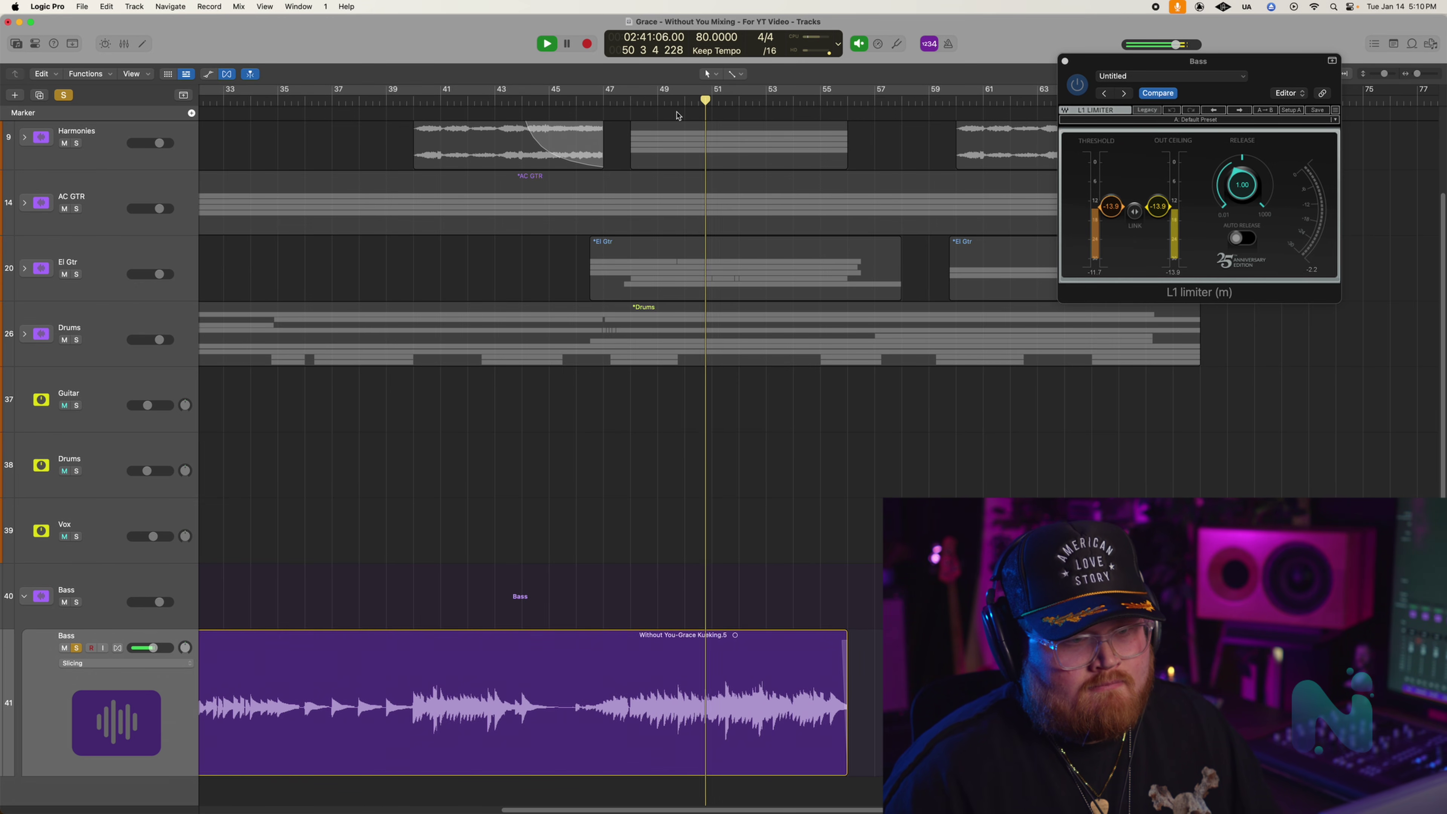
key(space)
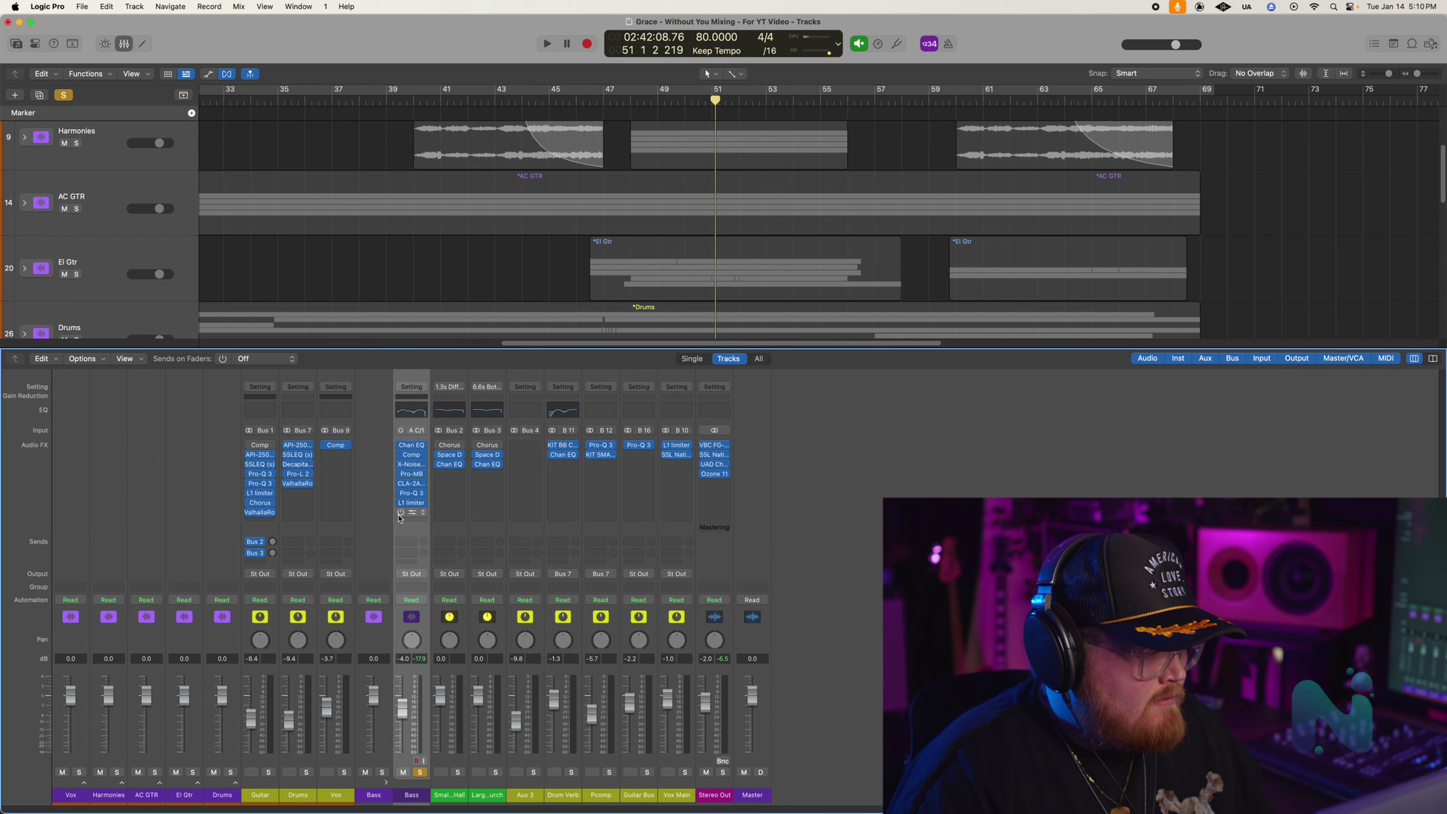
- Enable RBass on the Bass channel, review its settings, and move the playhead to around bar 50
click(411, 512)
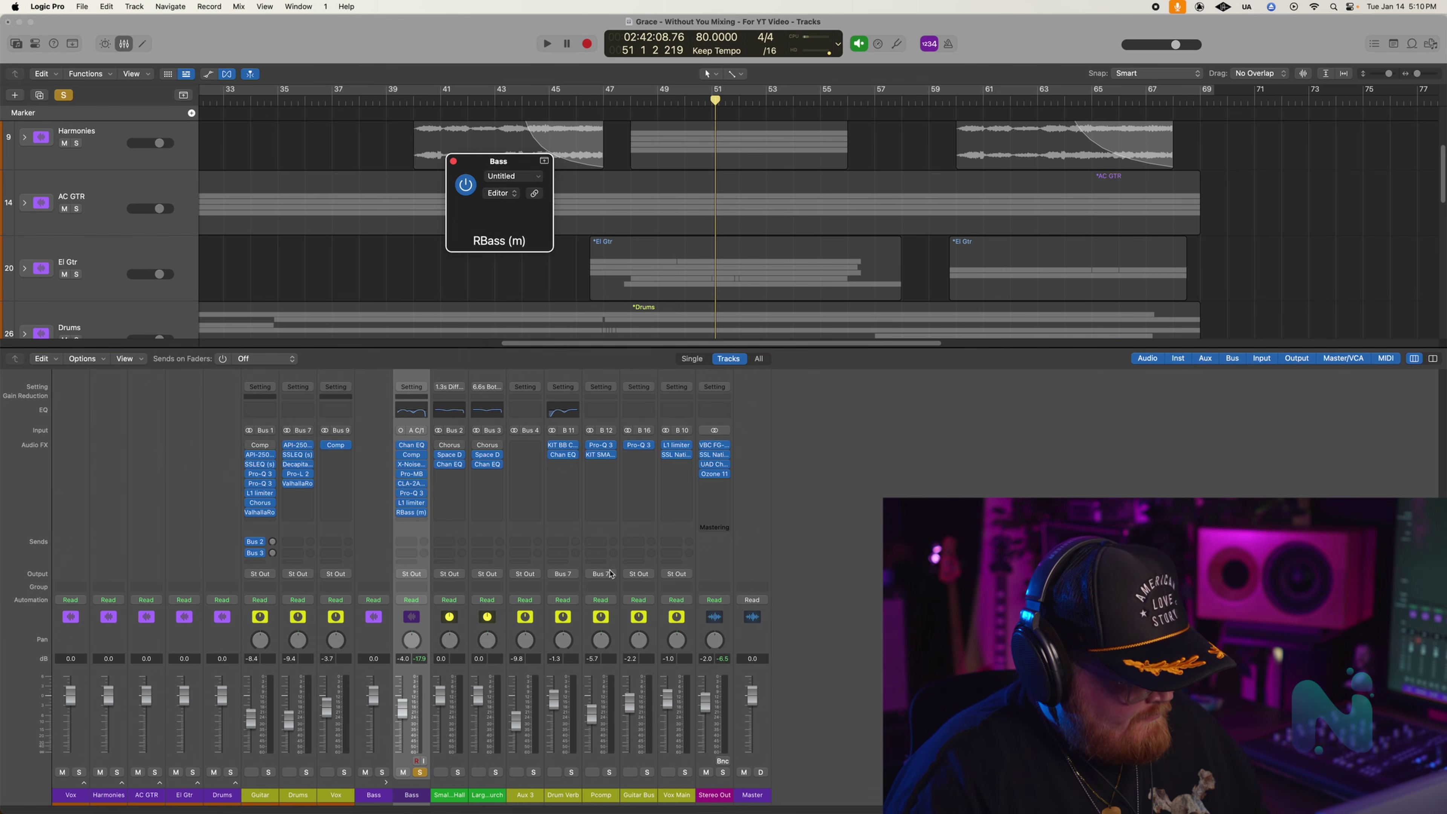
drag(586, 165, 1112, 65)
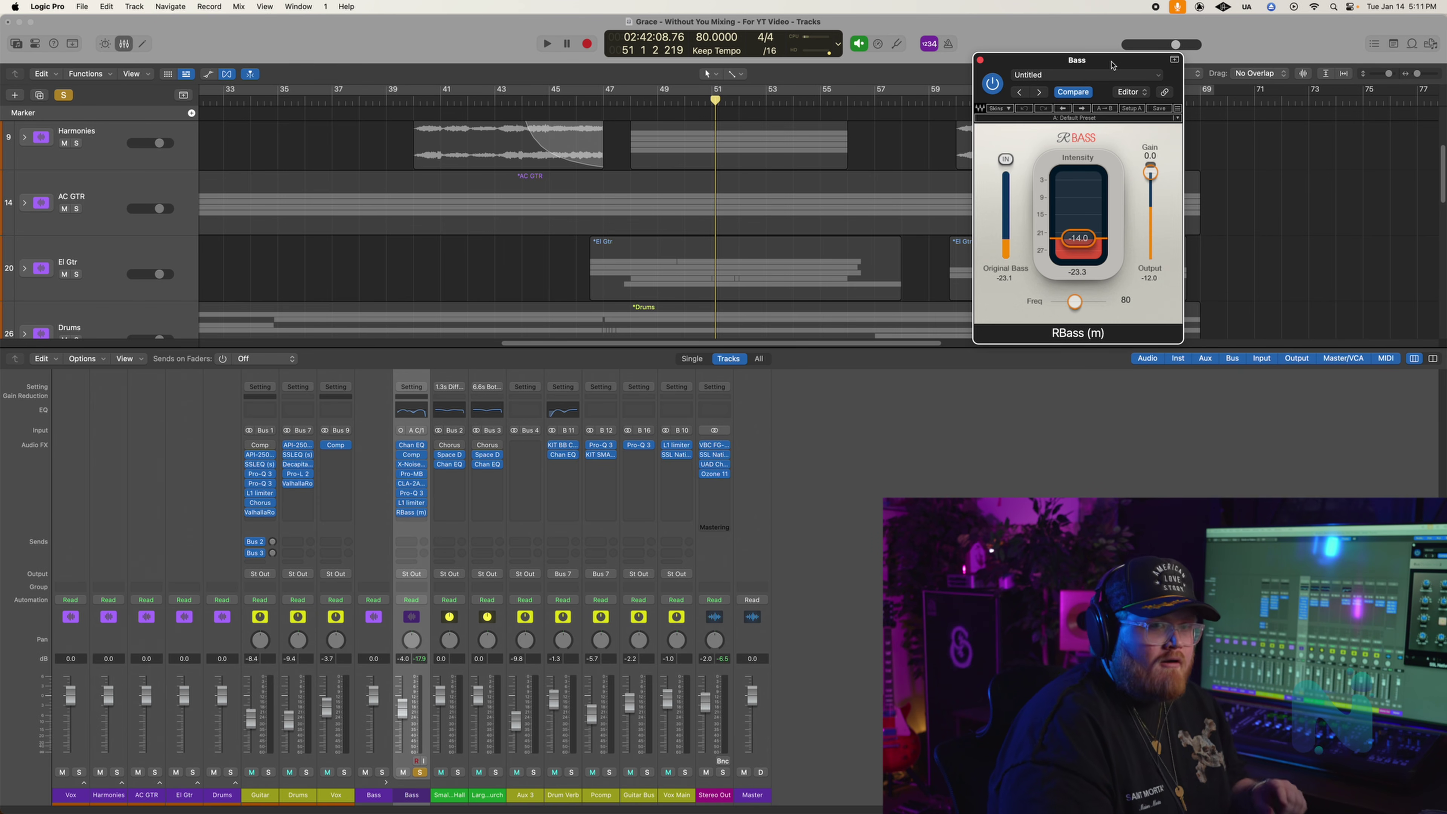
click(979, 61)
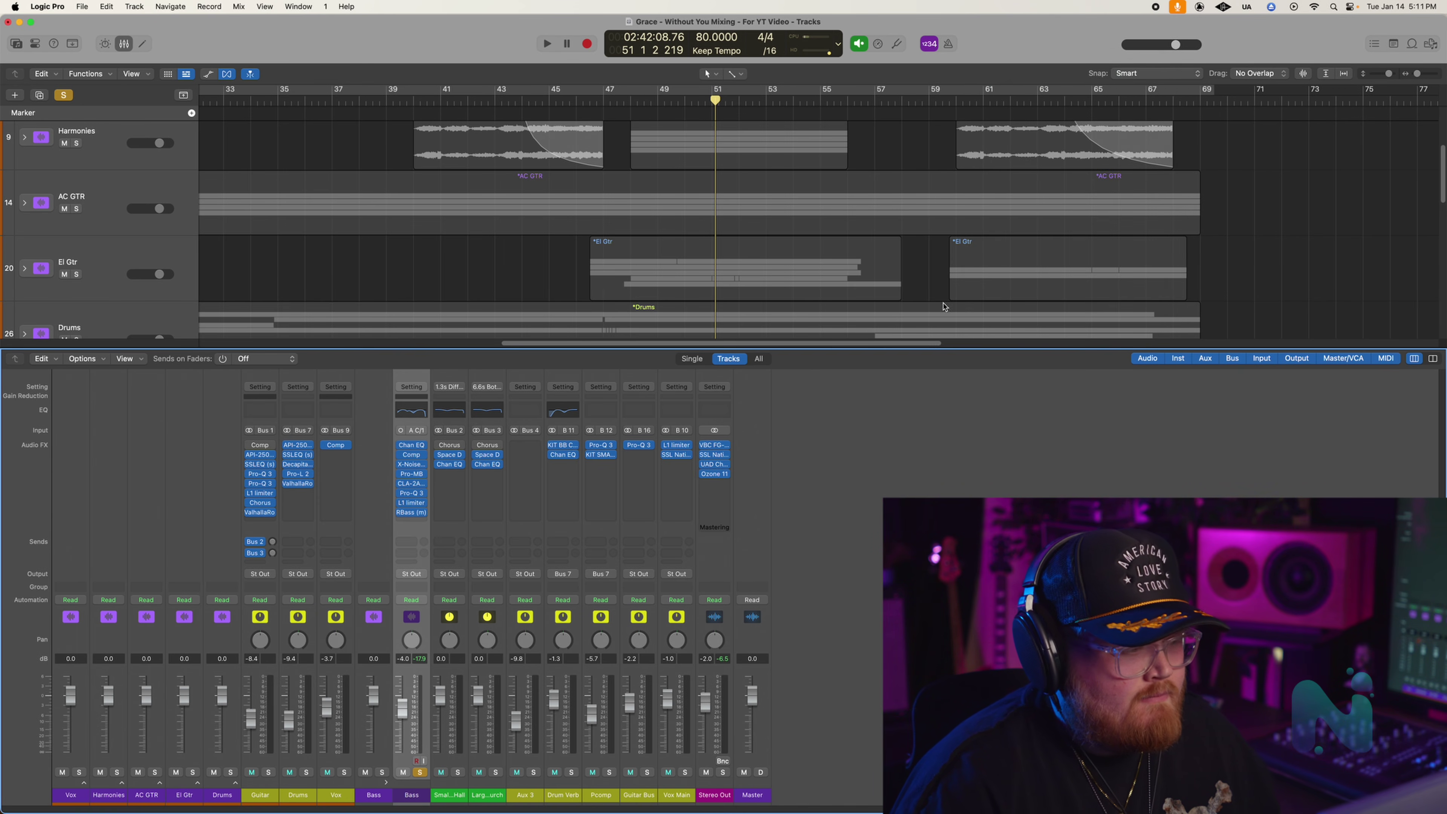
key(x)
click(697, 101)
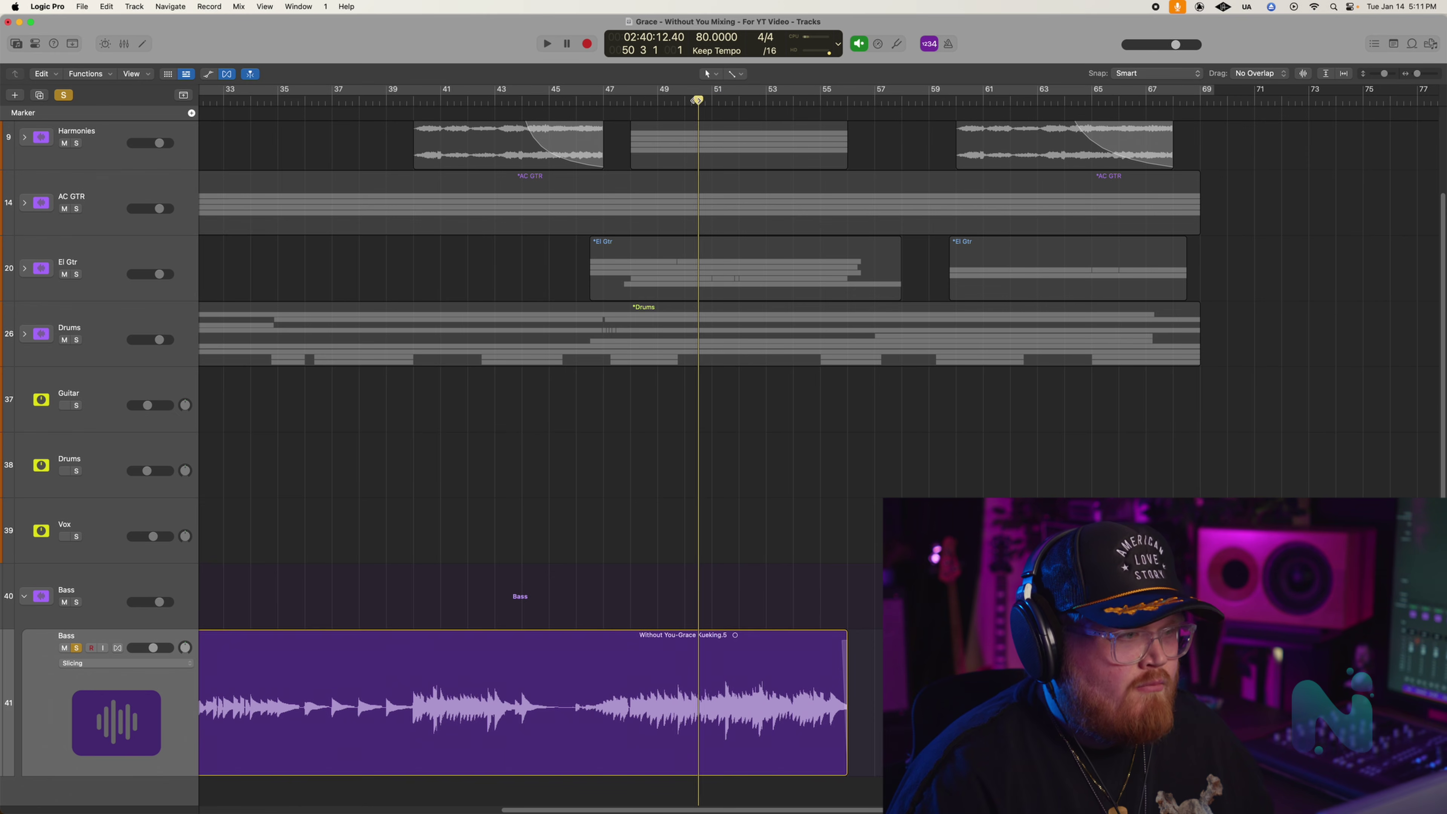
- Audition the soloed bass from around bar 50, and solo the Drums stack as well to hear both together
key(space)
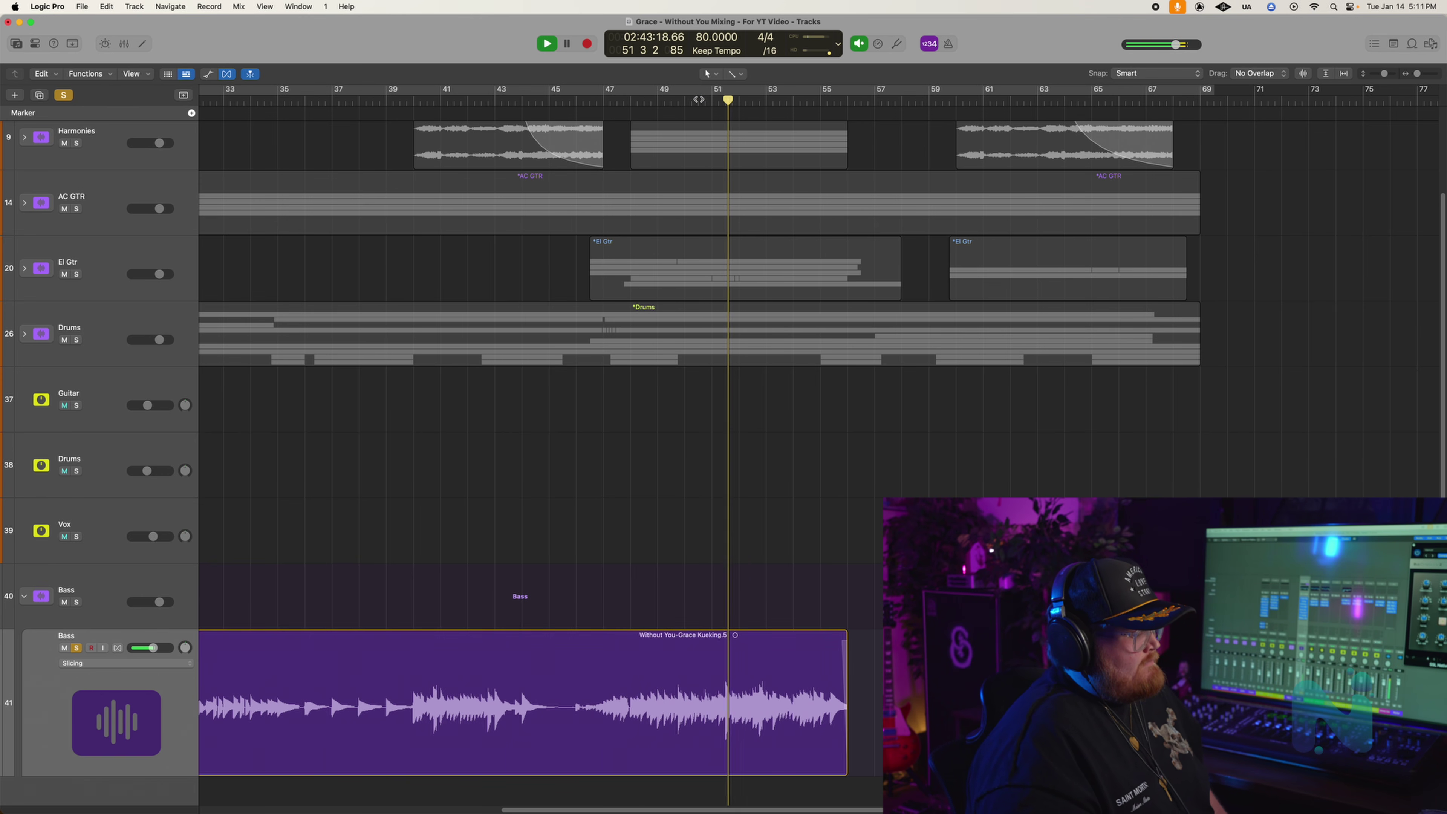
key(space)
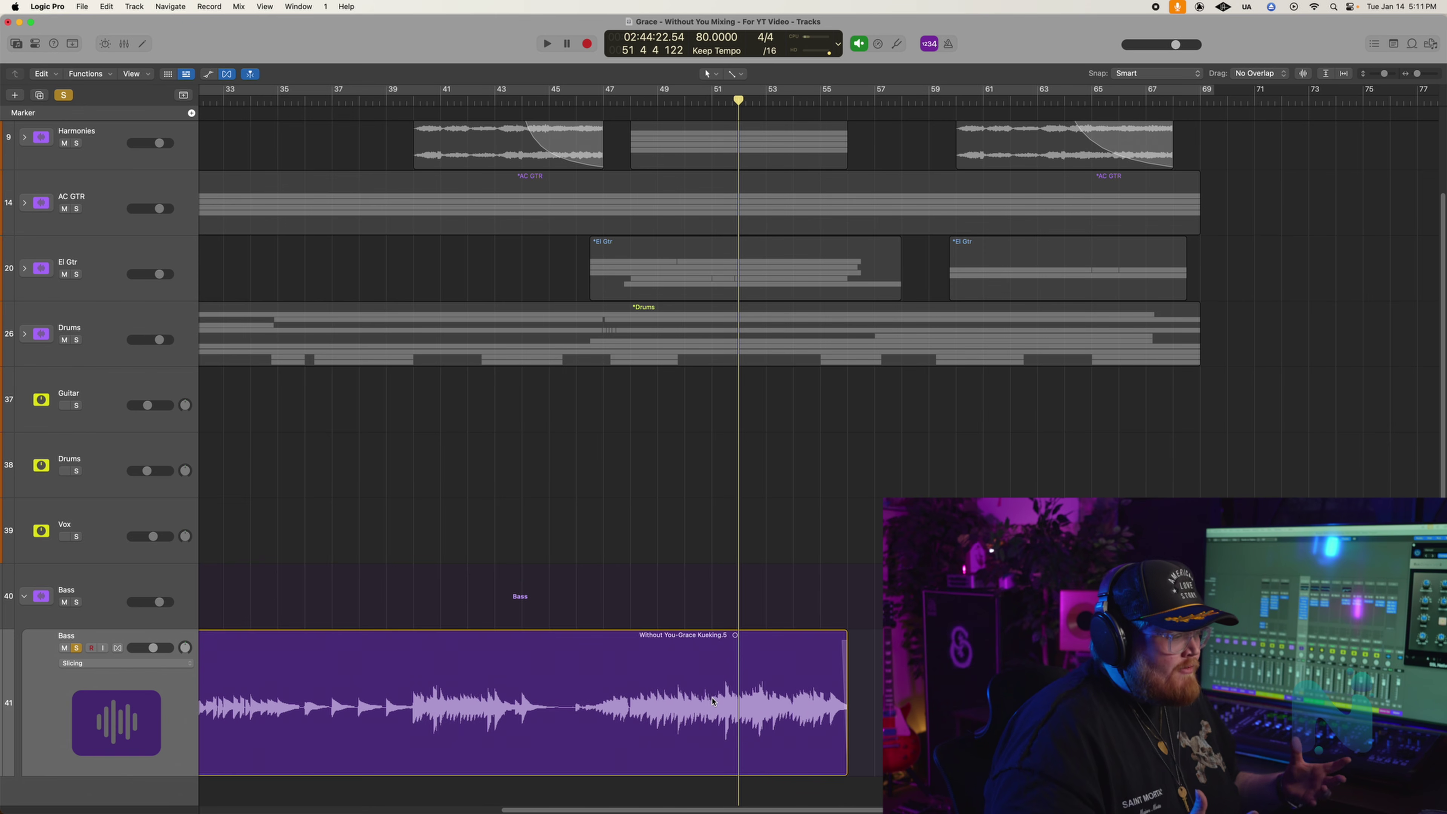
click(78, 340)
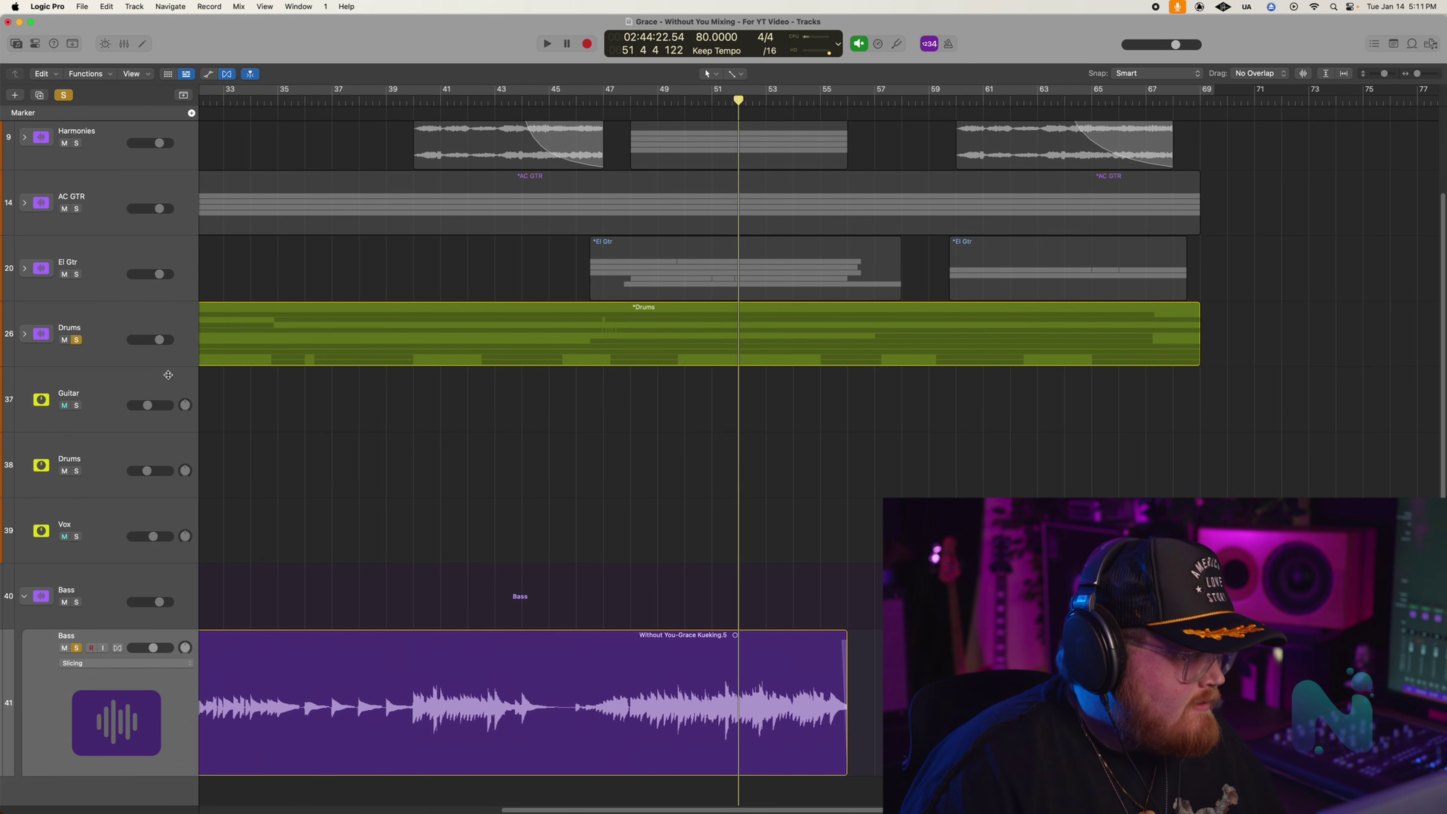
click(712, 100)
key(space)
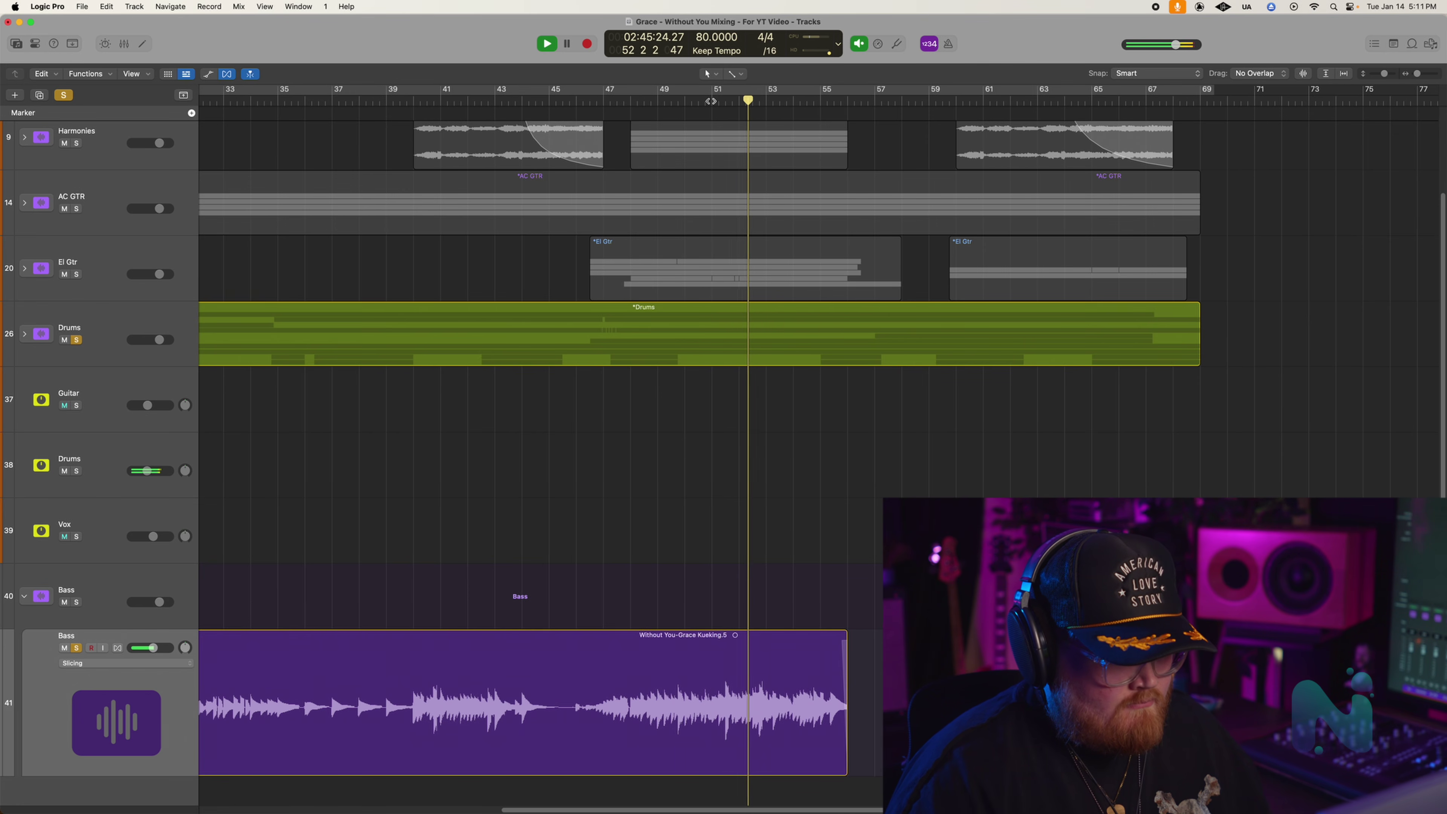
key(space)
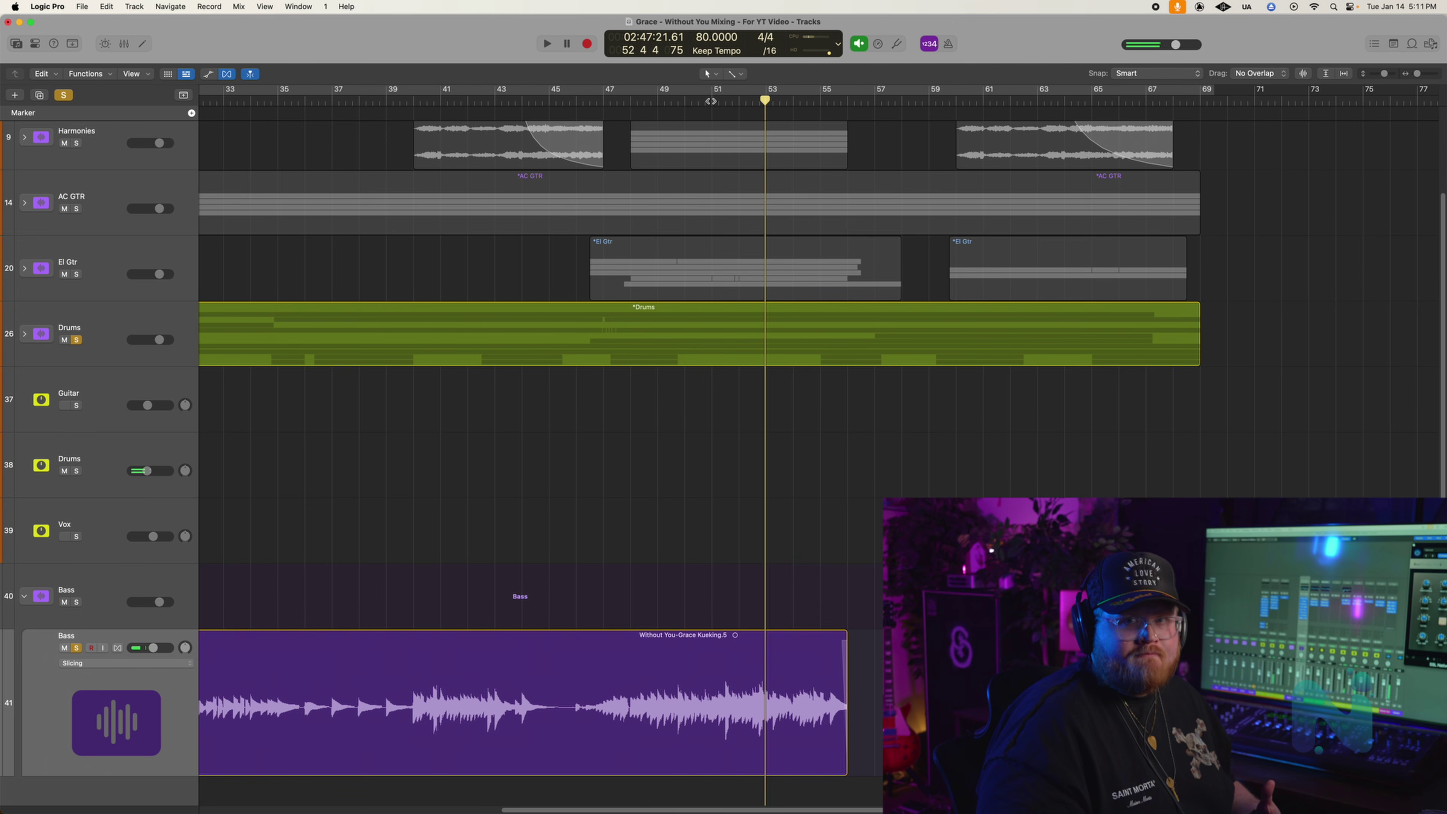
- Lower the Bass track's volume to about -8.2 dB and audition it with the soloed drums from around bar 49
click(151, 649)
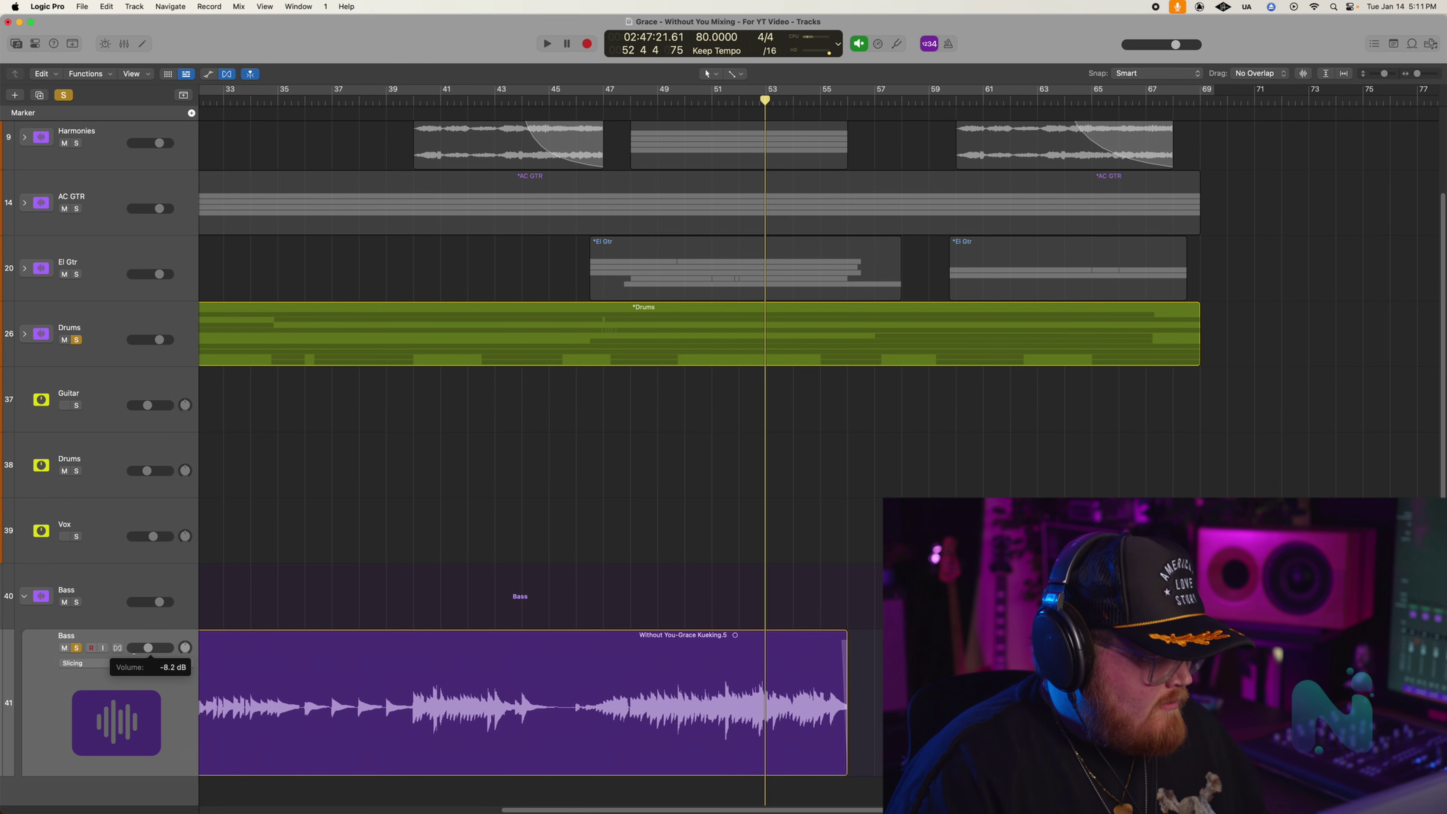
click(678, 103)
key(space)
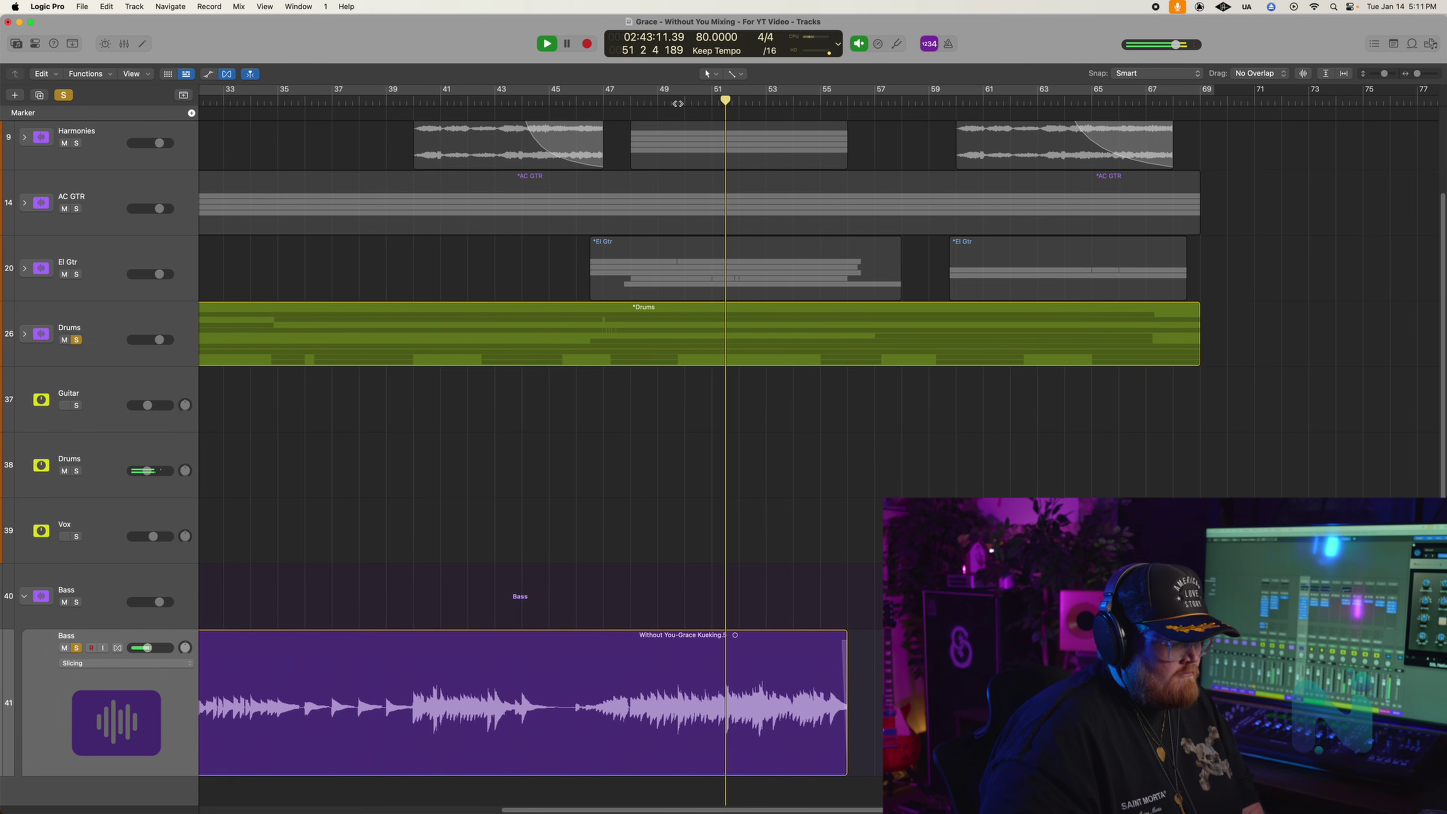
key(space)
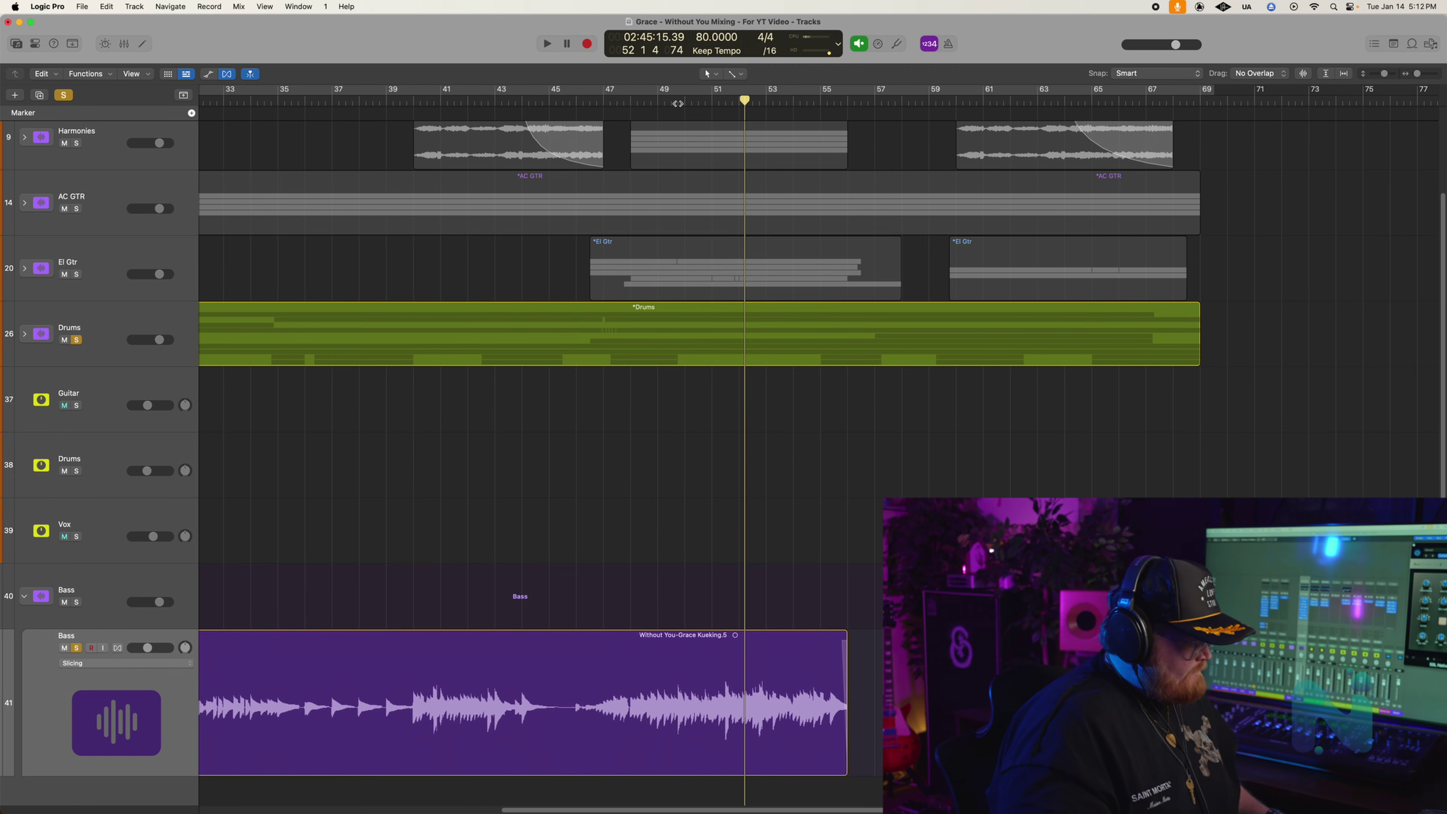
- Show the mixer, examine the KIT SMASH plug-in on the Pcomp channel, and close both the plug-in and the mixer
key(x)
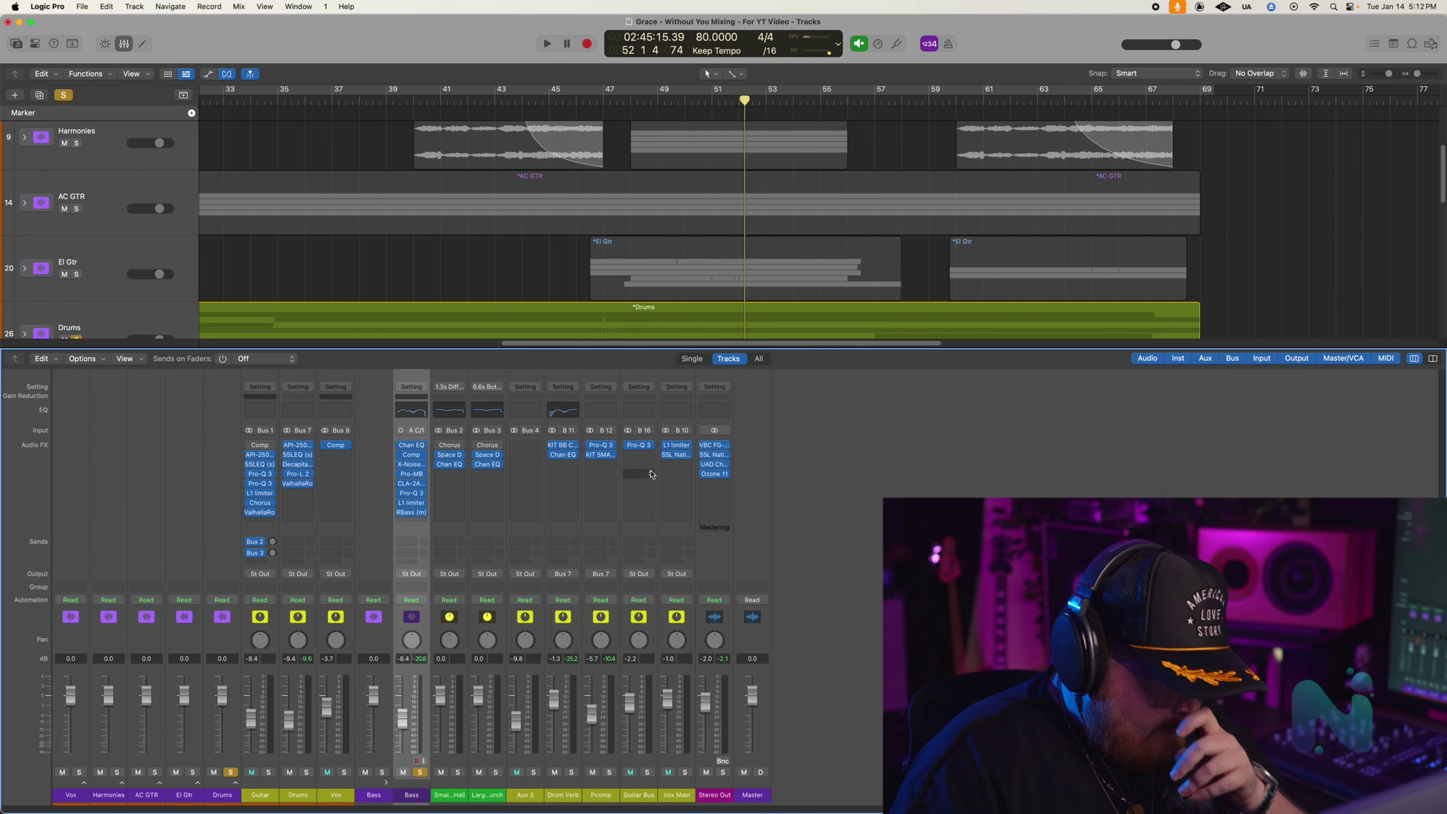
click(600, 455)
drag(1035, 157, 1123, 58)
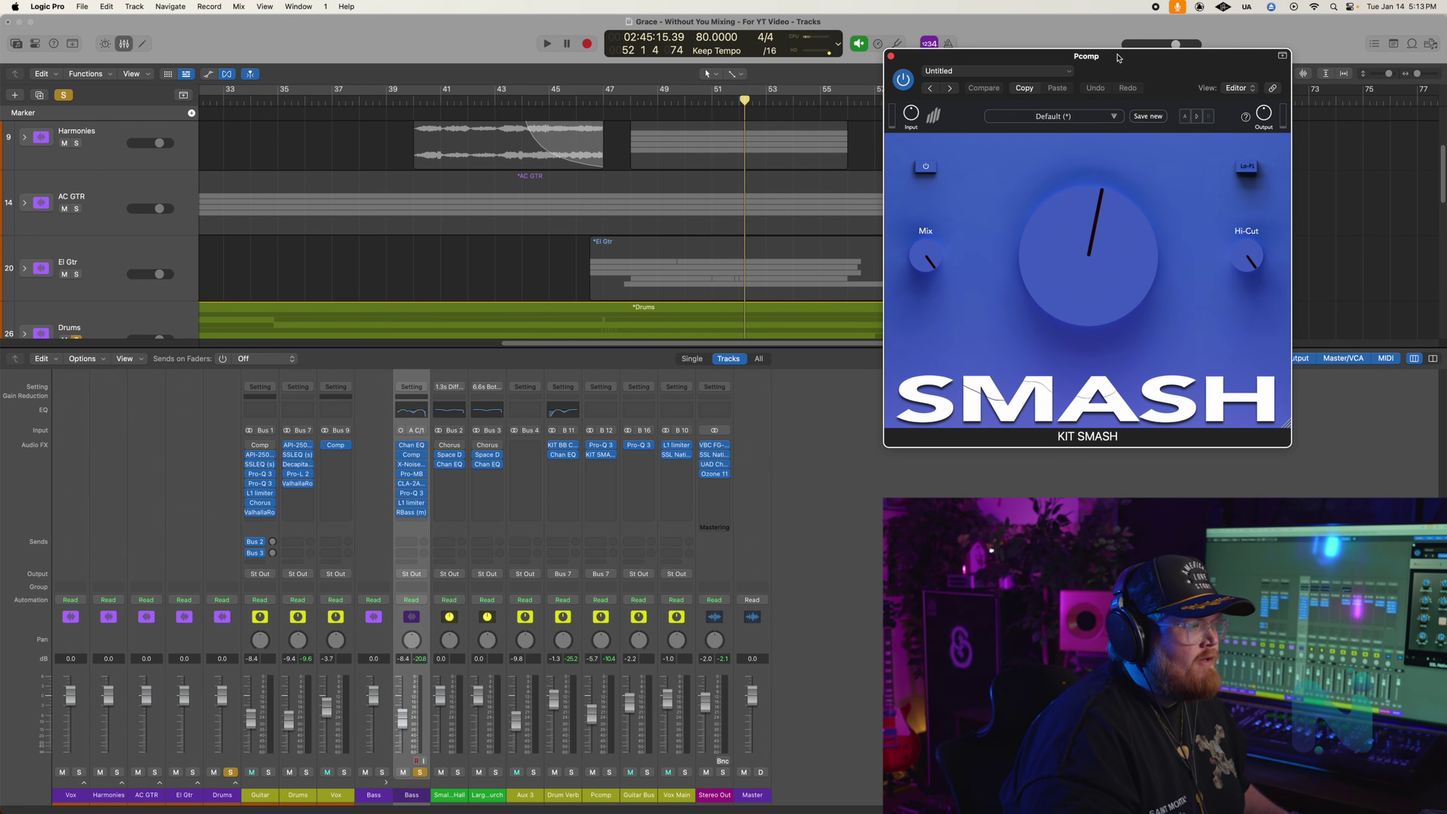
drag(1118, 58, 1160, 233)
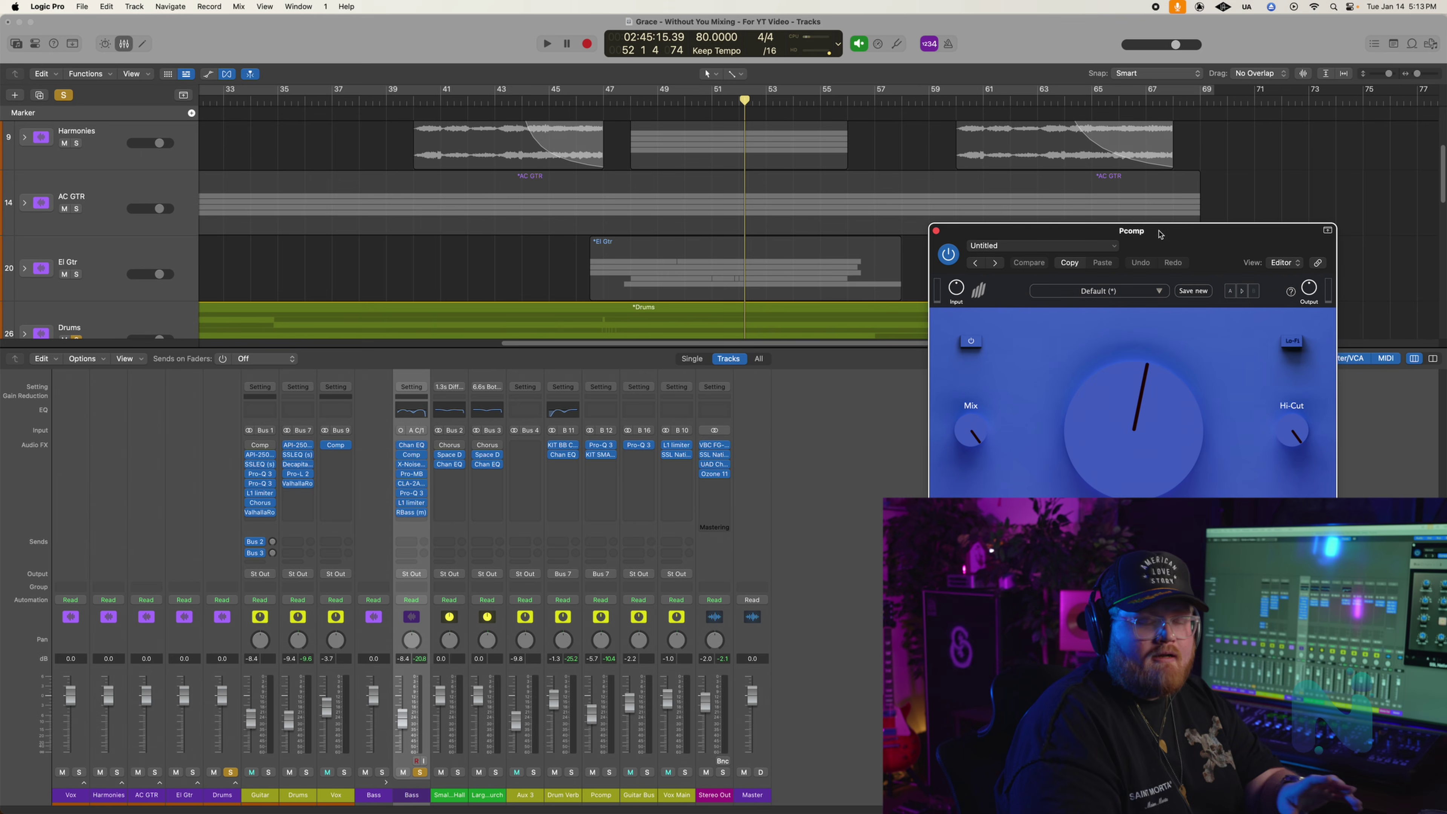
click(936, 231)
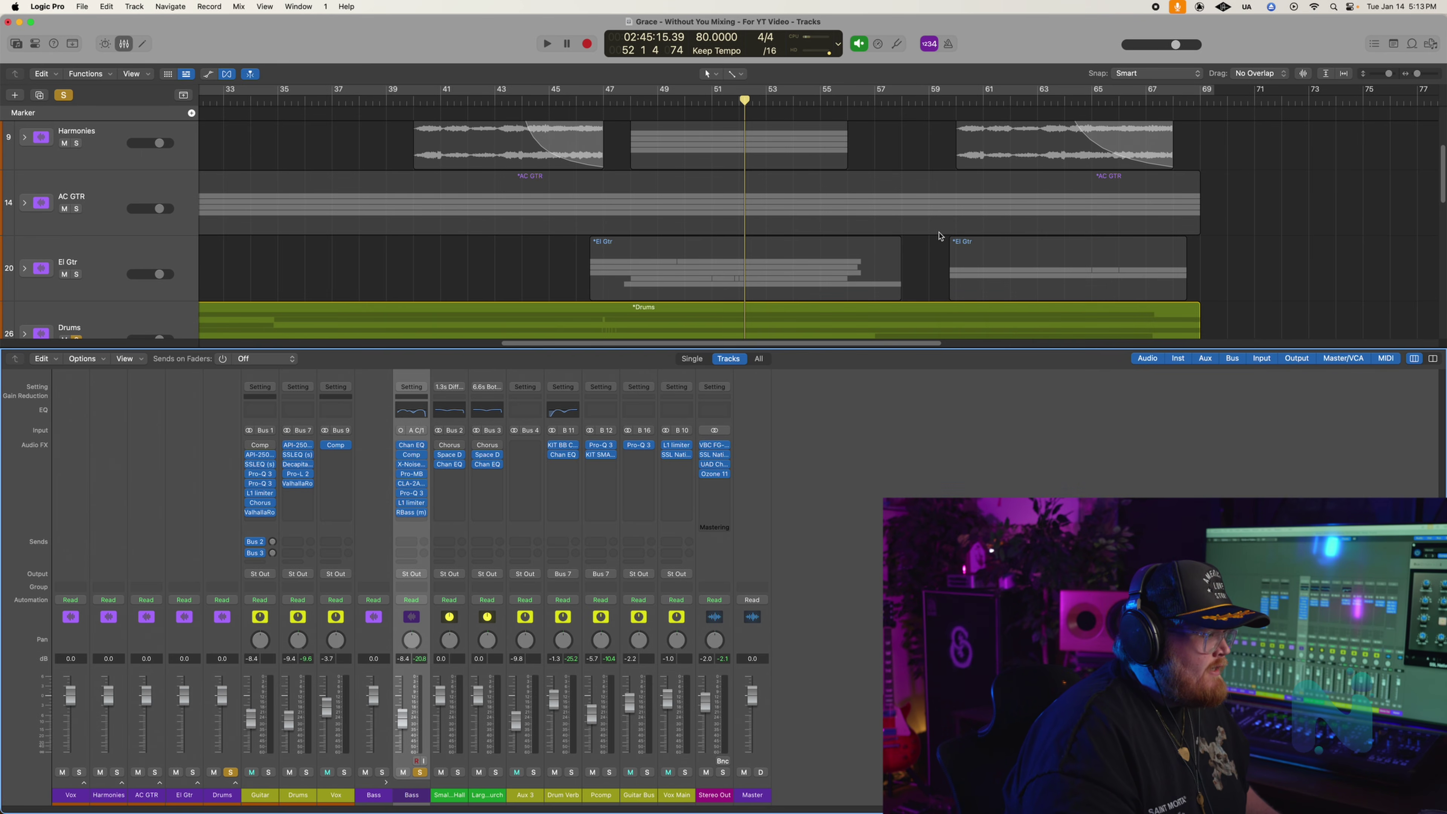
key(x)
- Move the playhead to bar 48 and audition the soloed bass and drums together
drag(676, 106, 630, 121)
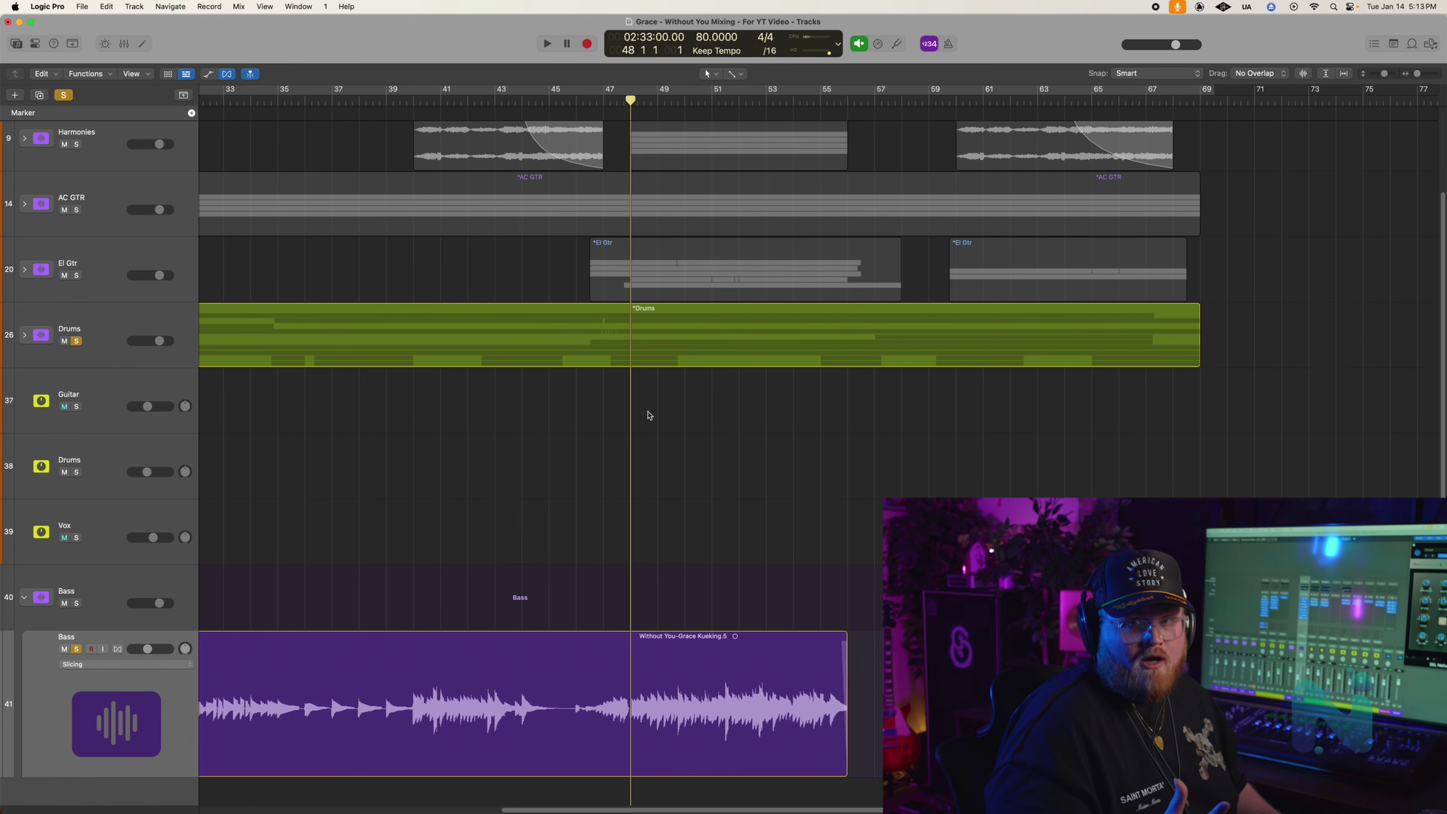
key(space)
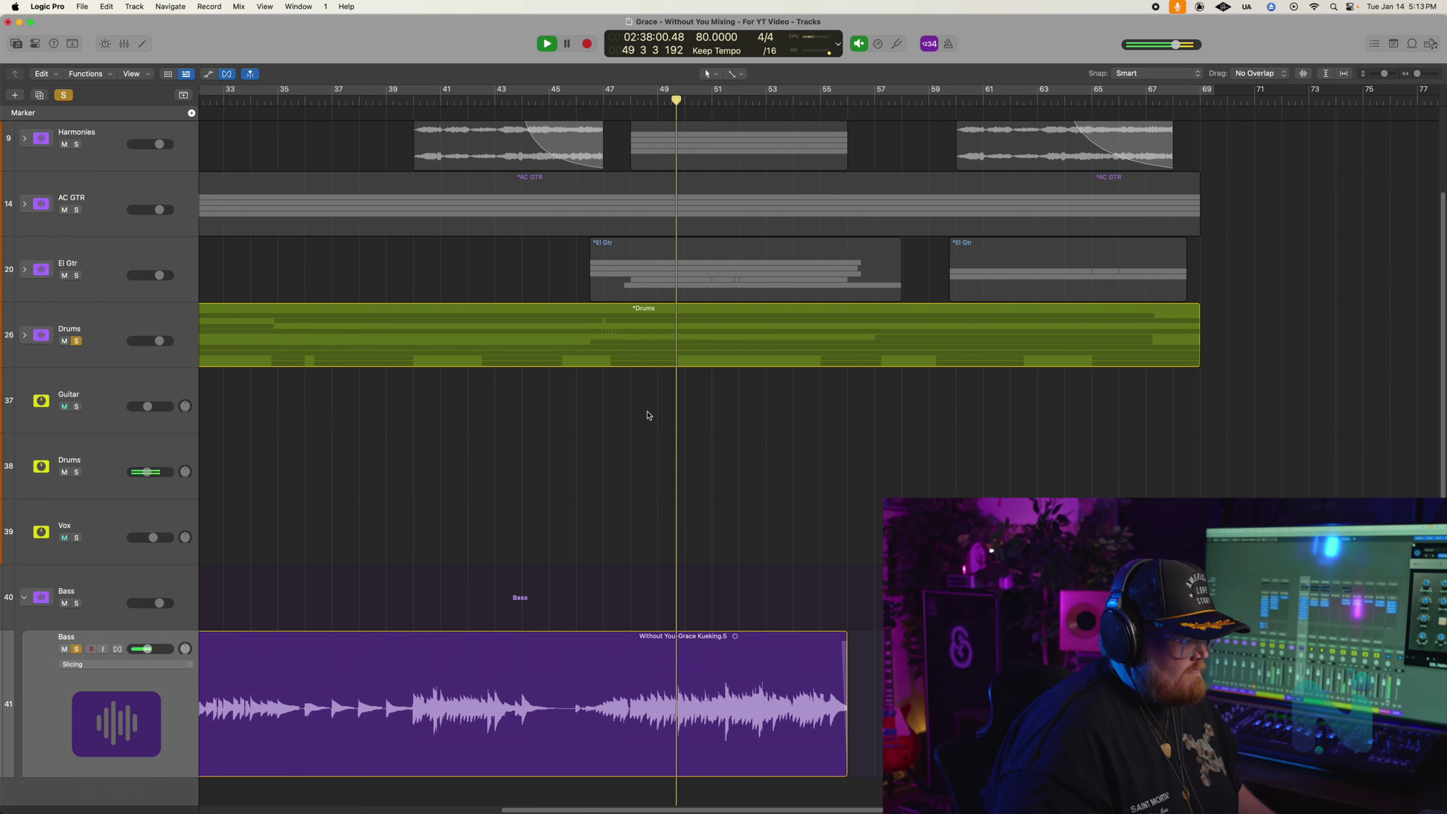
key(space)
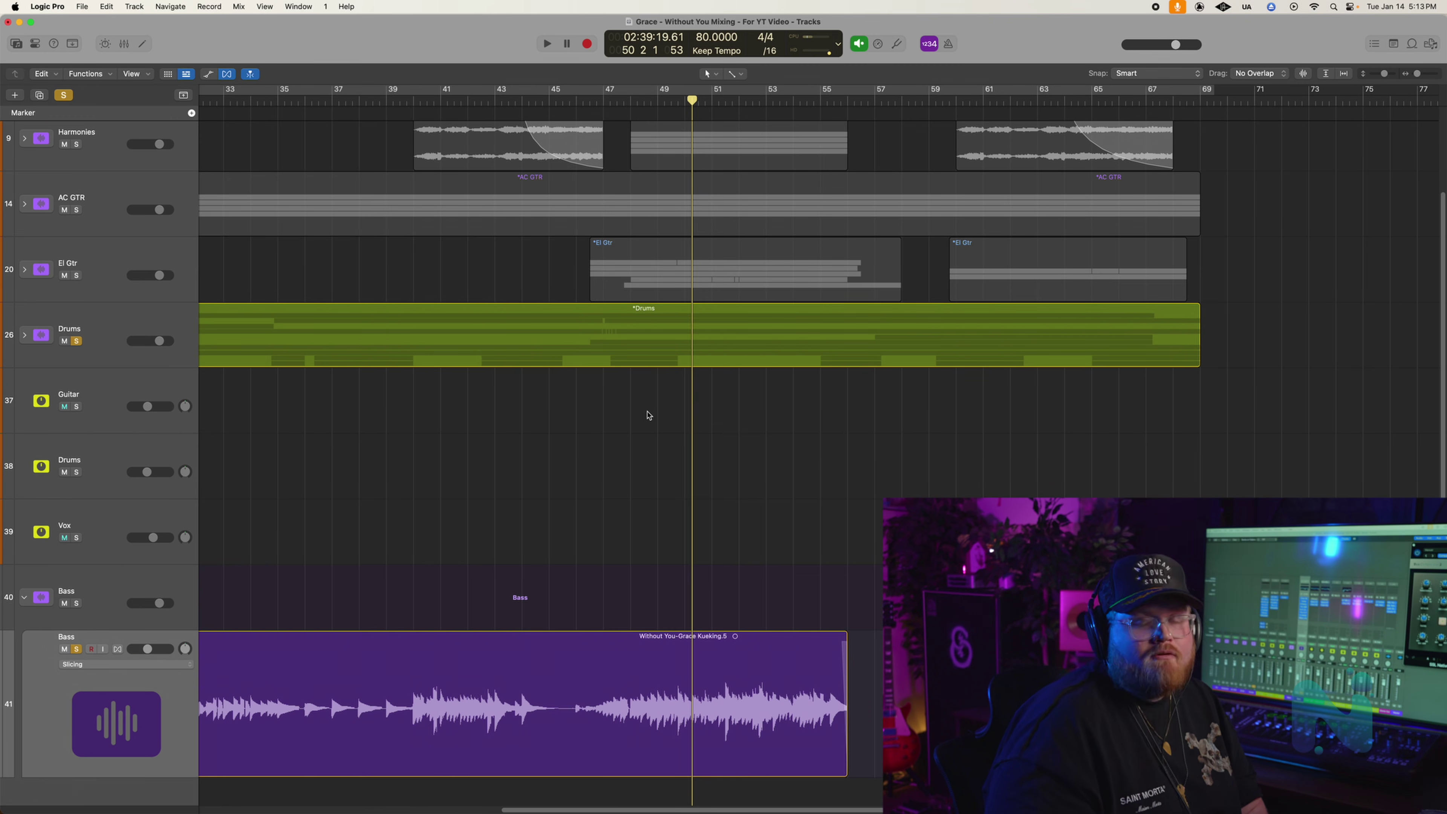
- Clear all track solos and play the full mix with the bass from just before bar 48
scroll(648, 416, up, 2)
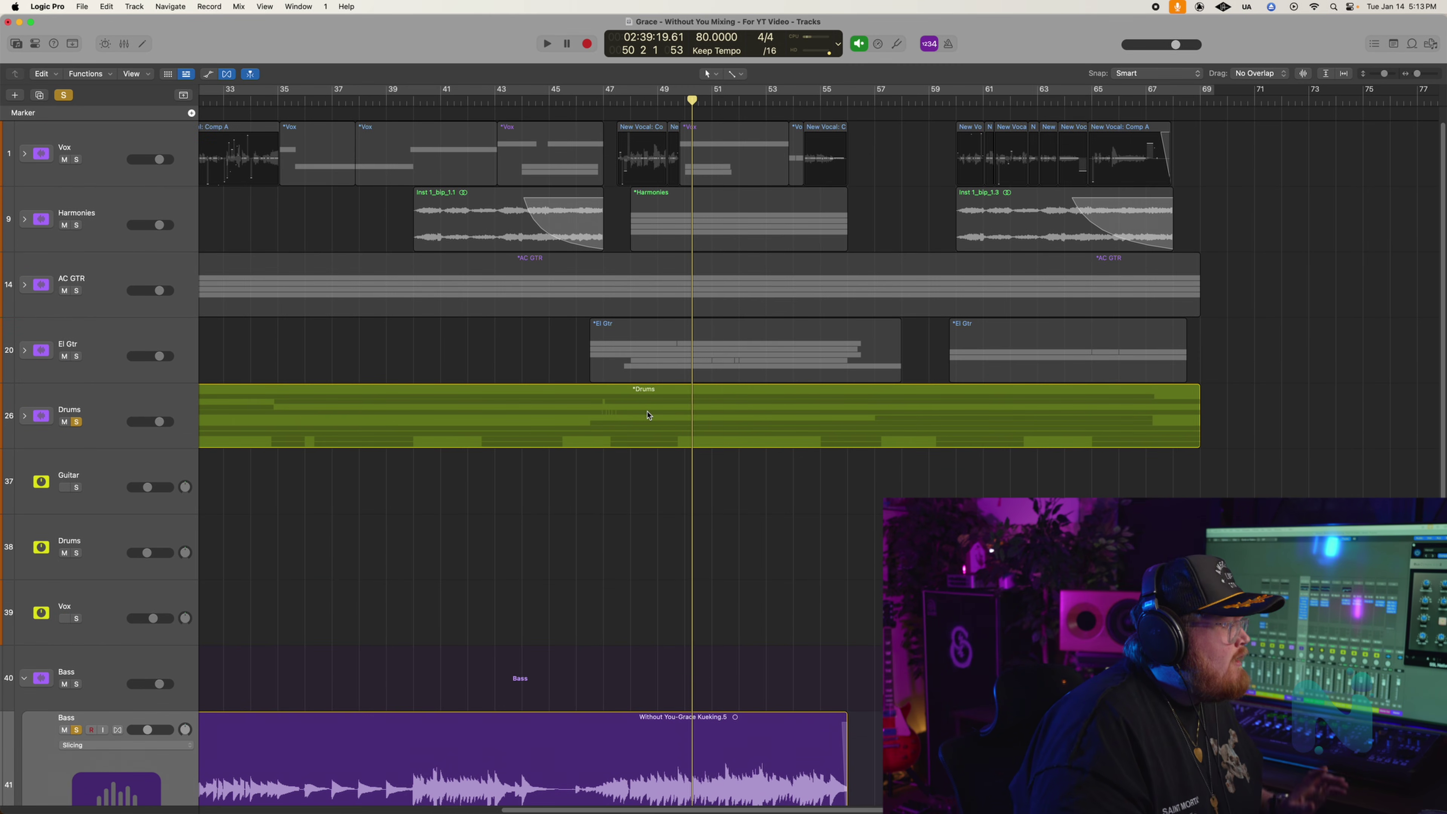
click(63, 95)
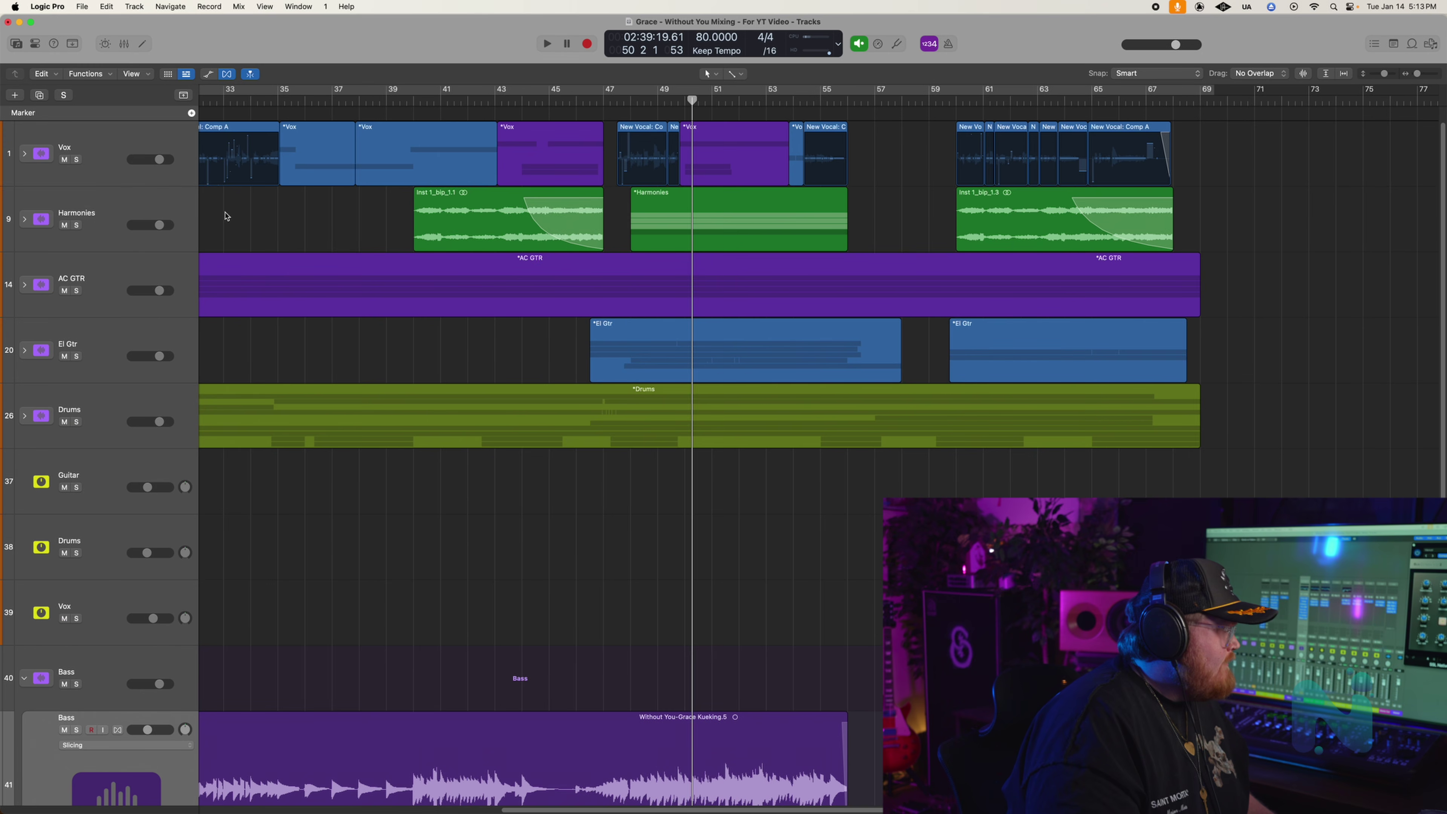
scroll(728, 427, down, 3)
drag(691, 102, 626, 121)
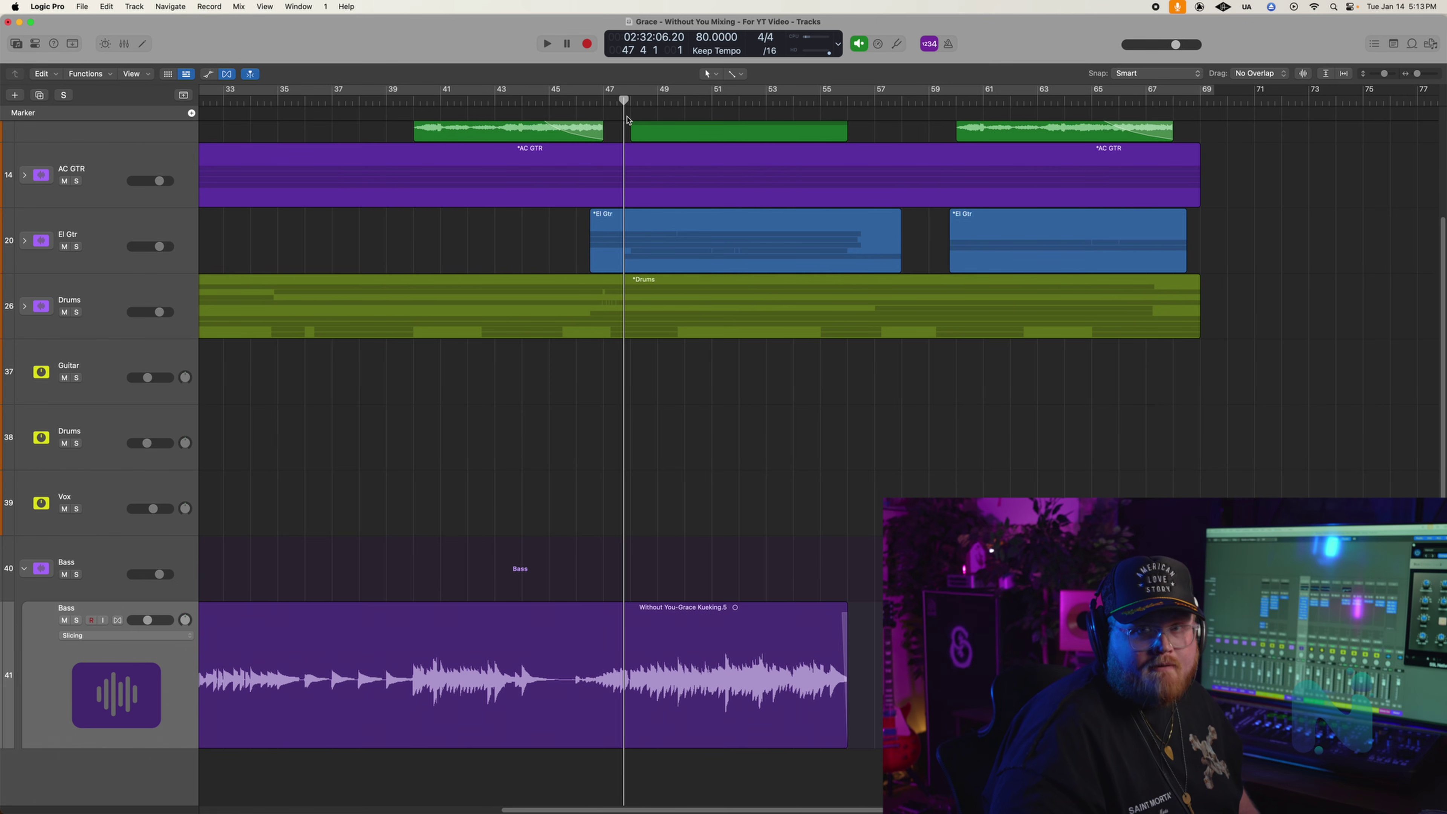
key(space)
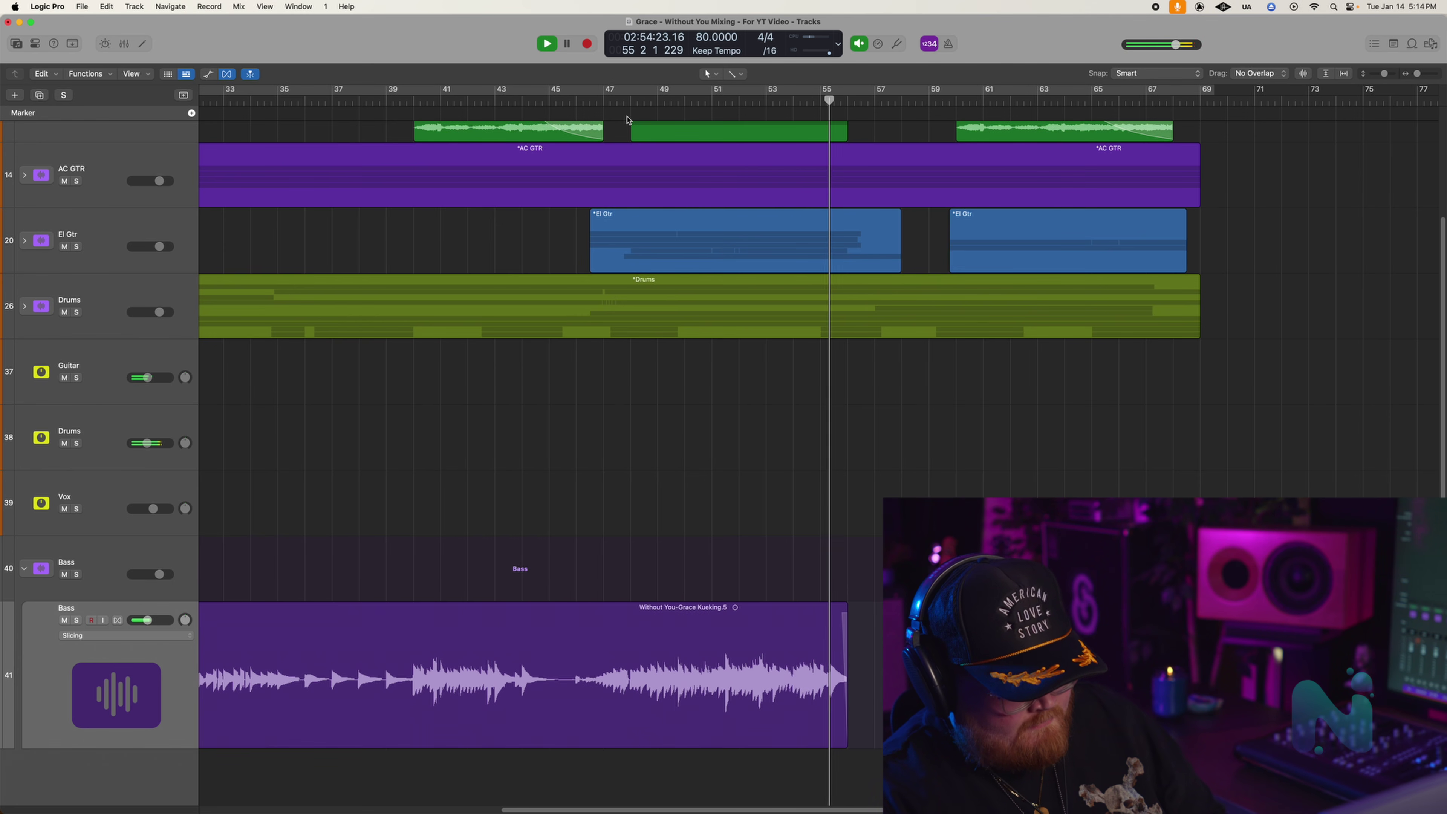
key(space)
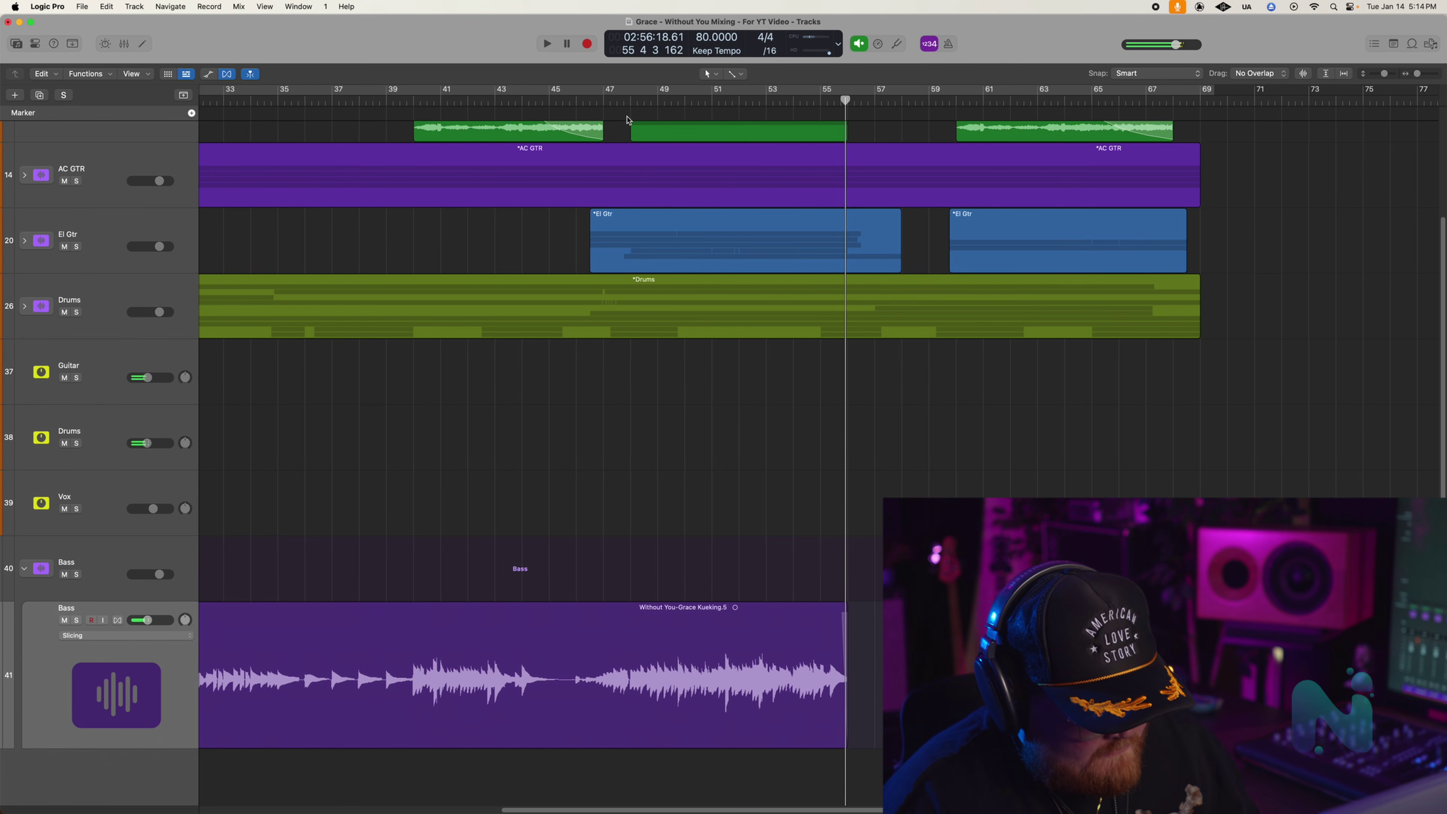